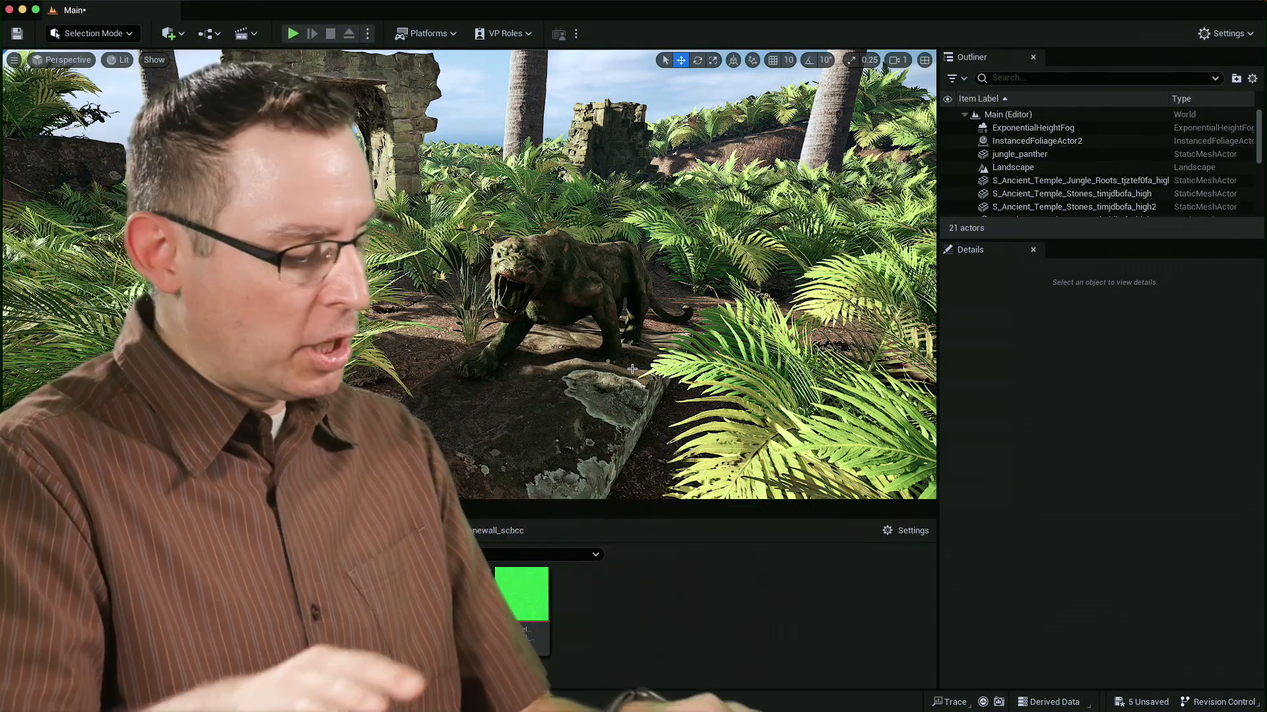
Add a Cine Camera Actor to the jungle scene near the panther statue.
key(s)
mouse_move(596, 304)
right_down()
mouse_move(603, 254)
mouse_move(616, 276)
mouse_move(597, 290)
mouse_move(598, 277)
mouse_move(597, 291)
right_up()
key(w)
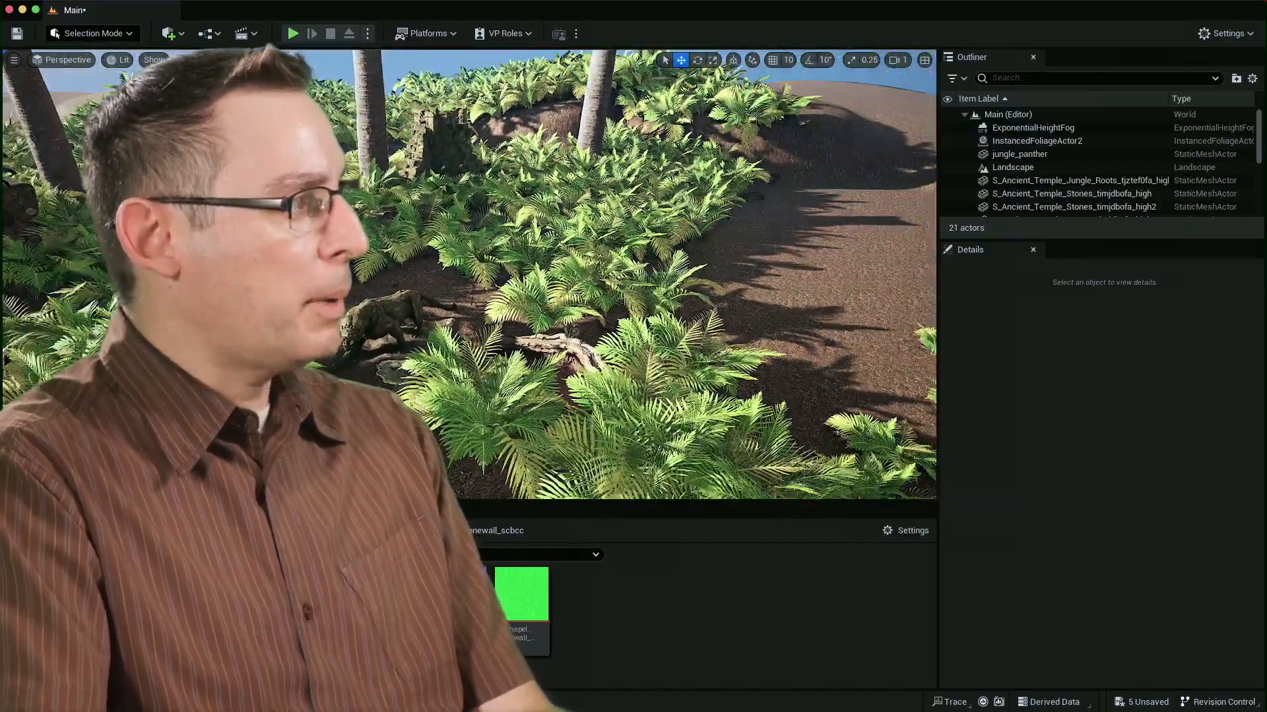
right_drag(633, 274, 752, 343)
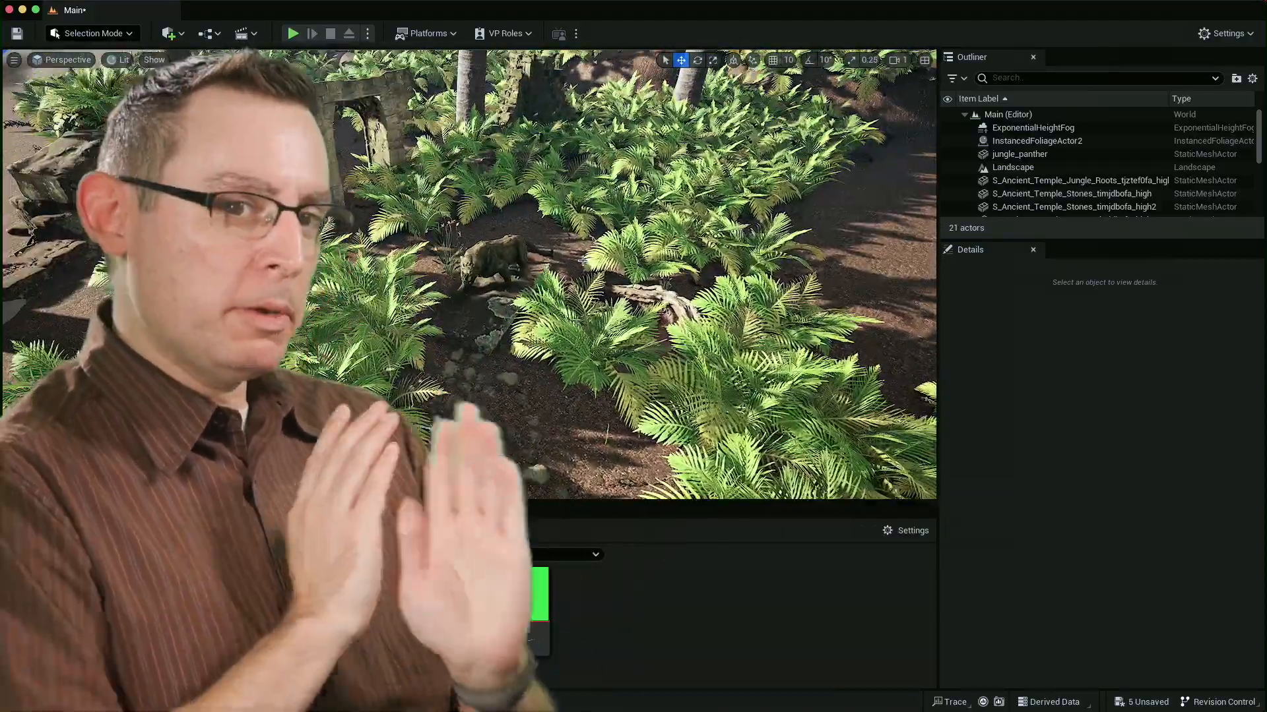
right_drag(581, 228, 585, 281)
key(w)
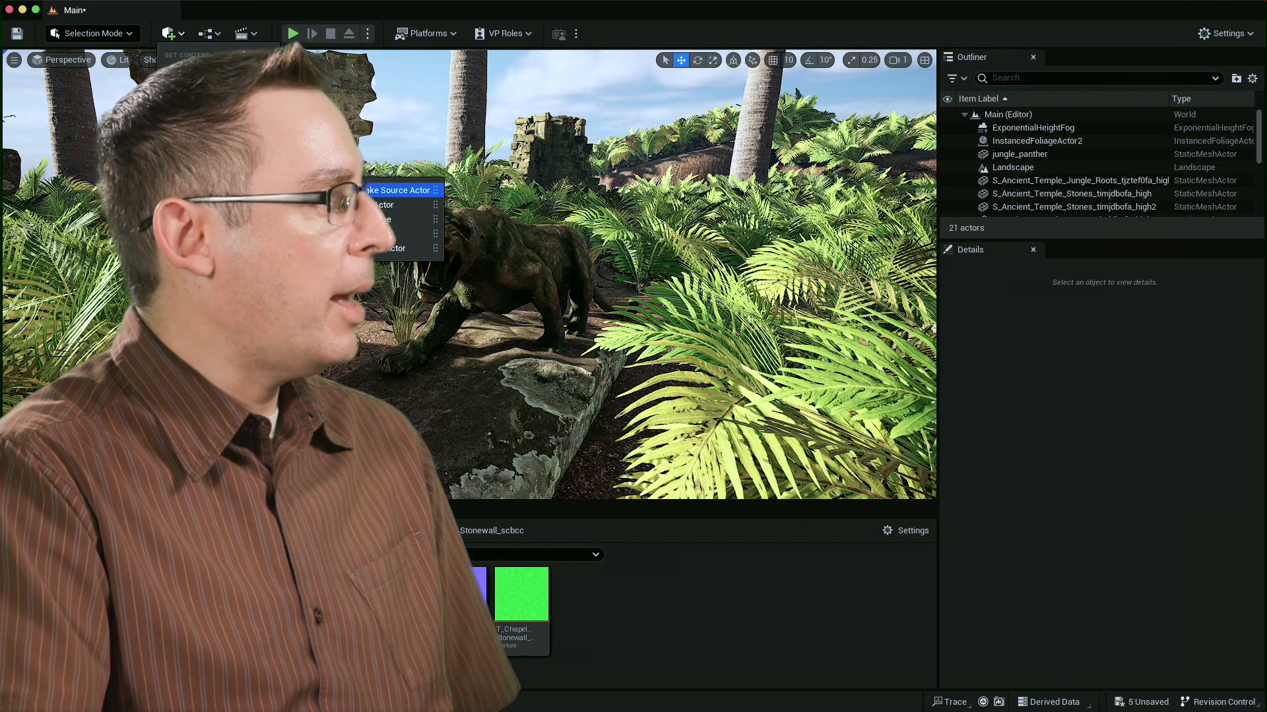
click(402, 248)
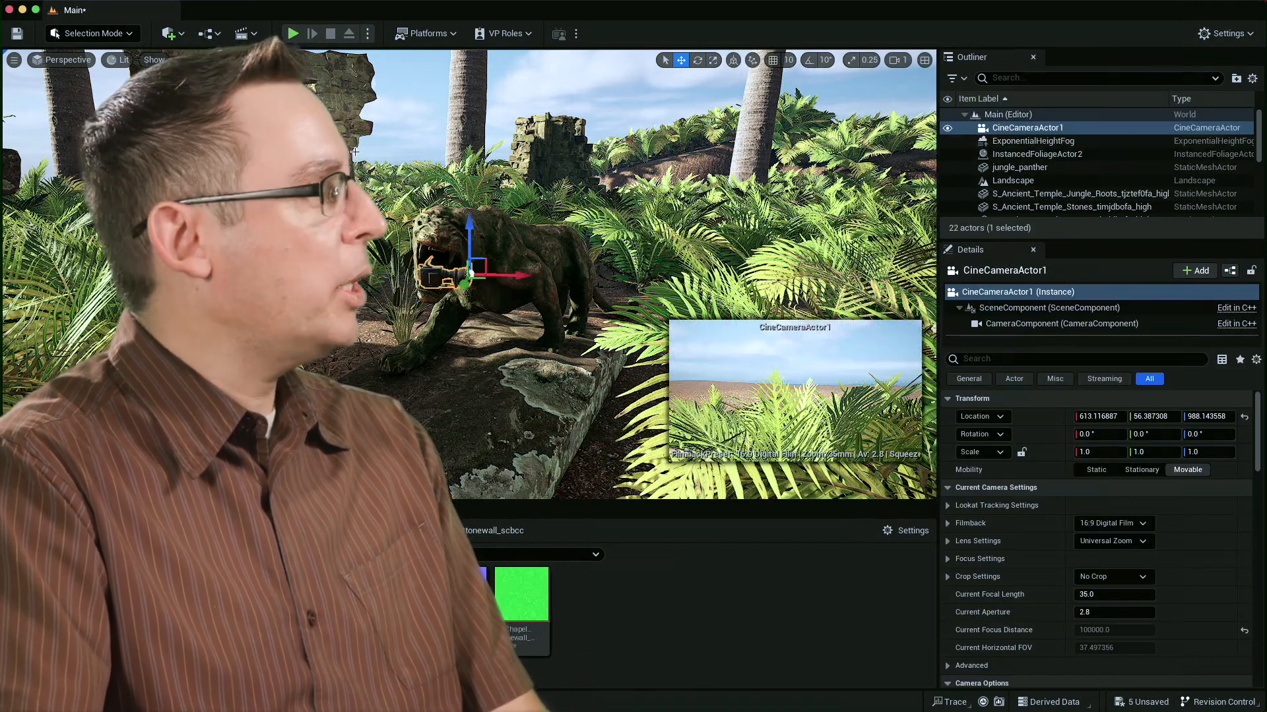
Look through CineCameraActor1 and fly it in front of the panther so the statue fills the frame.
click(63, 60)
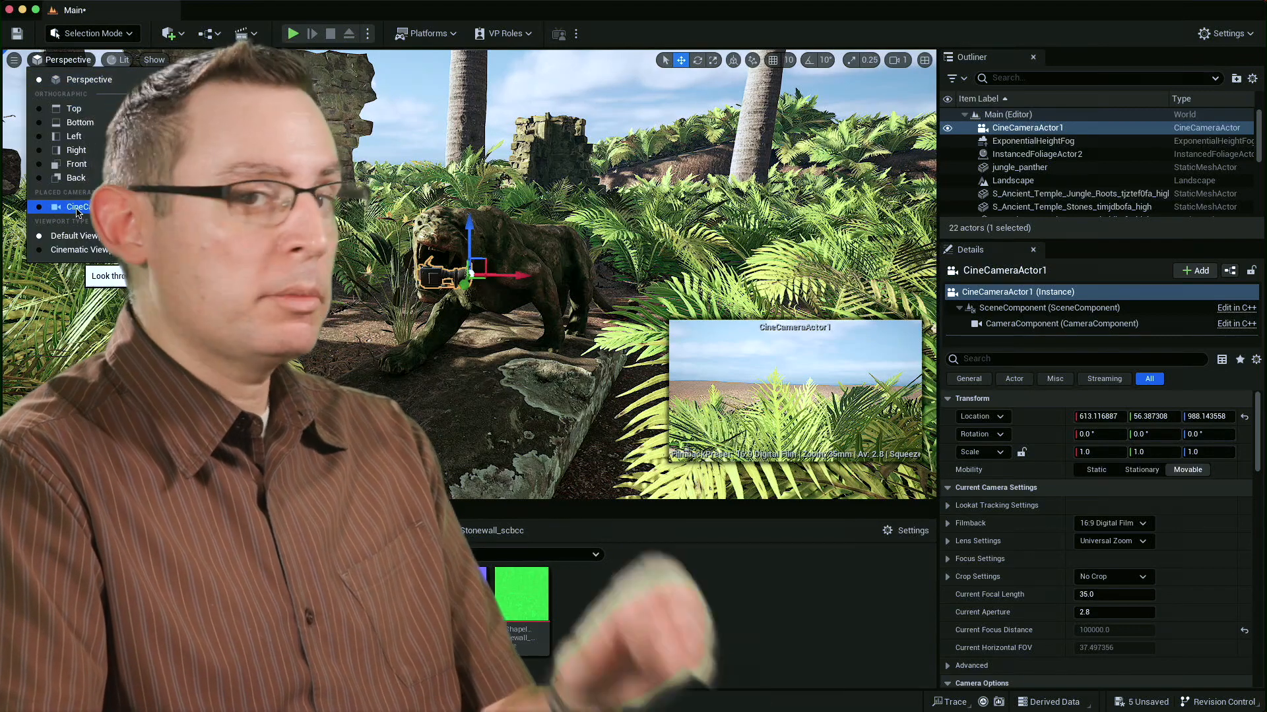
click(77, 209)
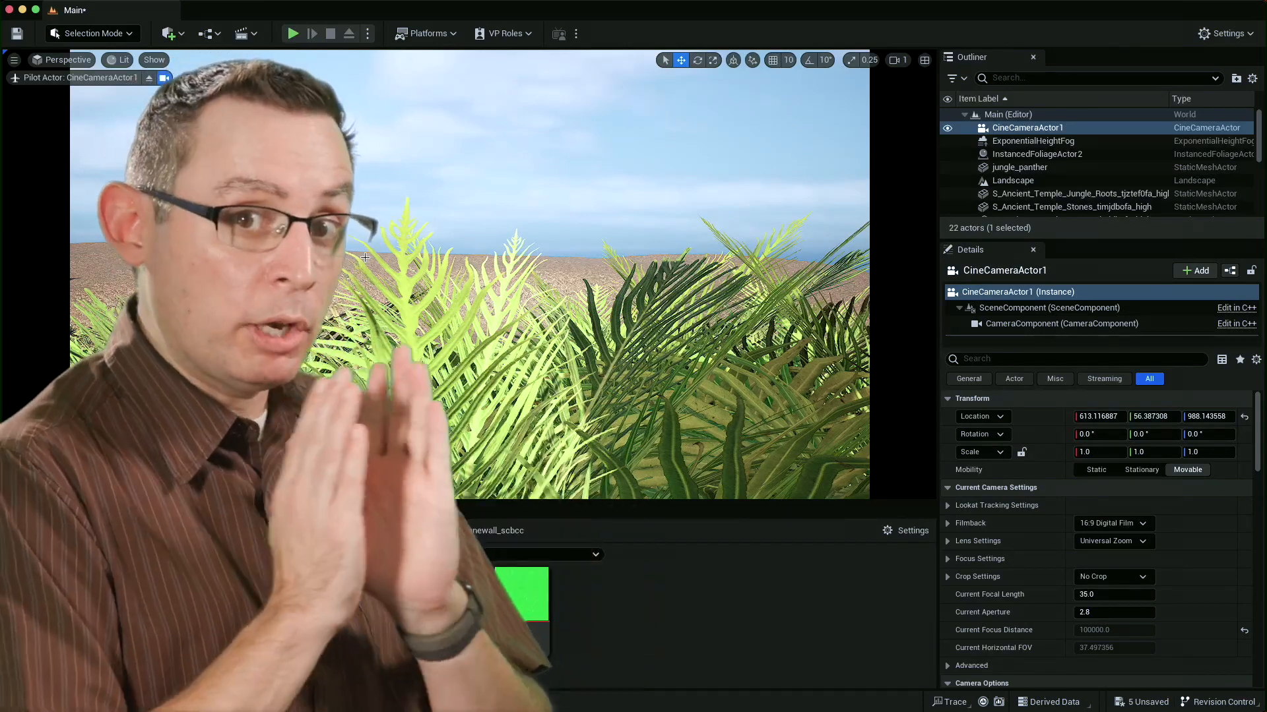
right_drag(449, 248, 450, 249)
key(s)
key(s)
right_drag(566, 248, 566, 248)
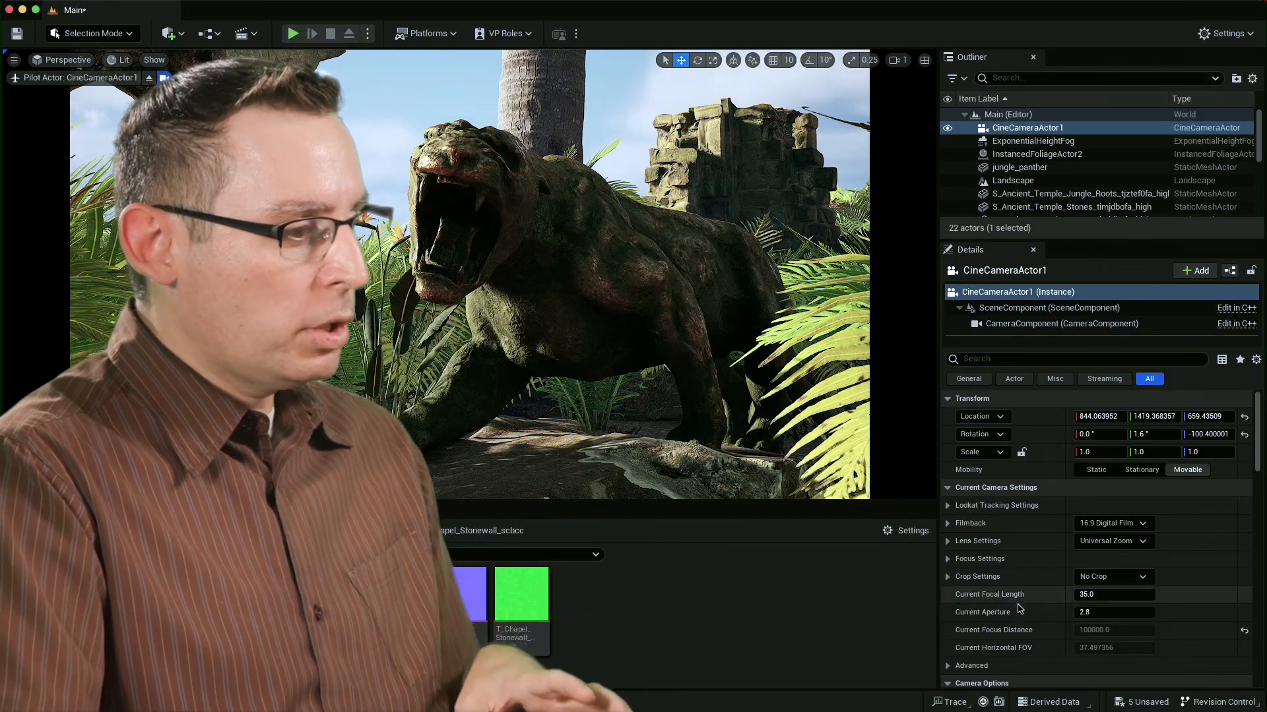
Set the camera's current focal length to 50 and pull the camera back to reframe the panther.
click(1130, 595)
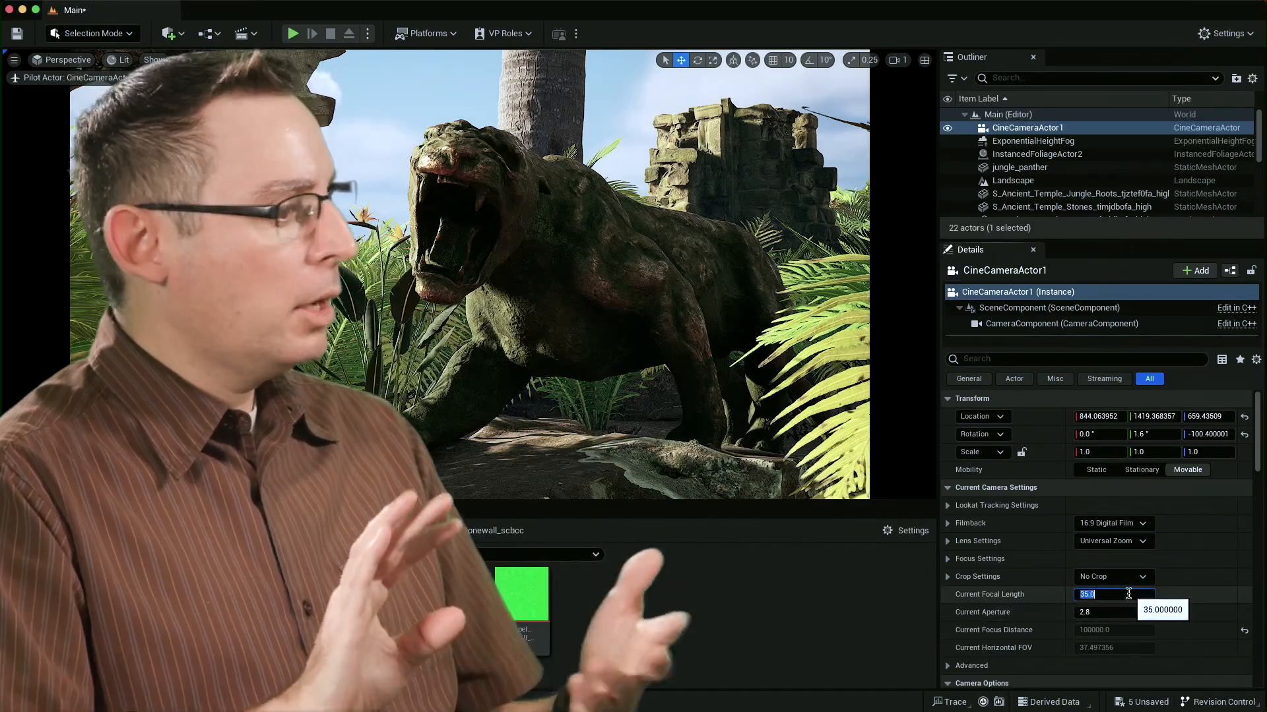
text(50)
key(Return)
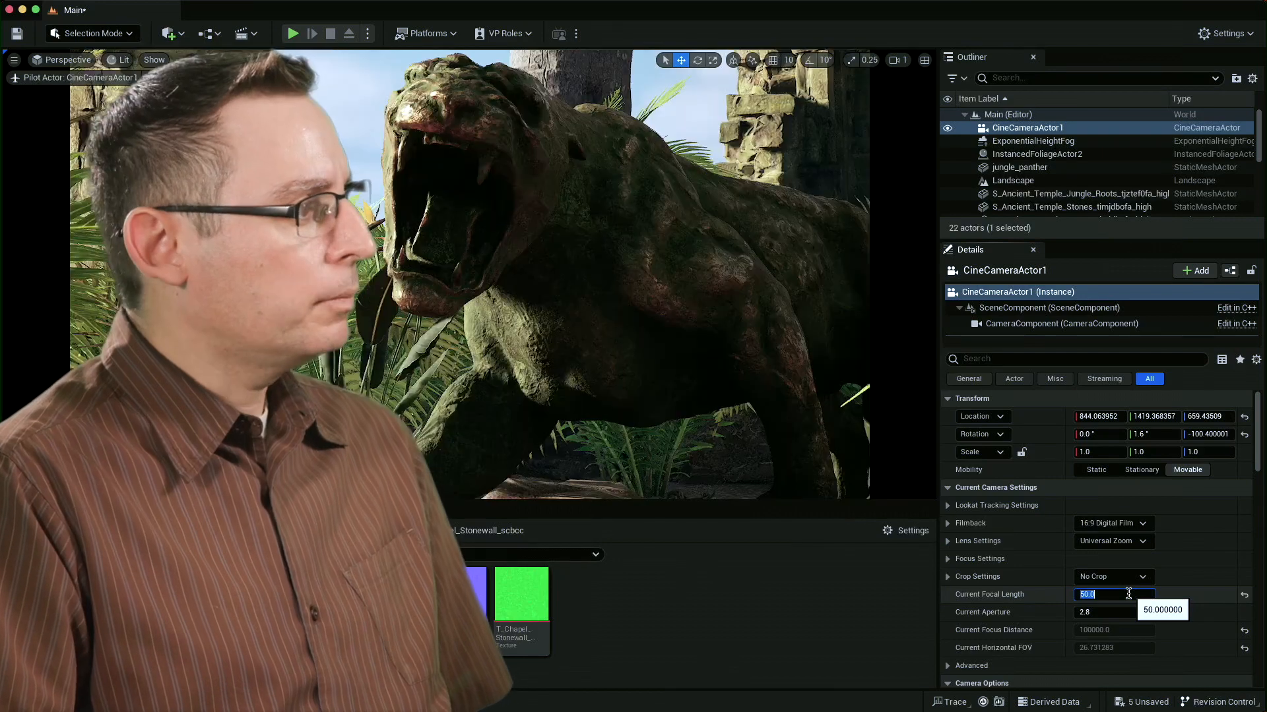
key(s)
right_drag(681, 309, 680, 306)
key(d)
key(a)
key(a)
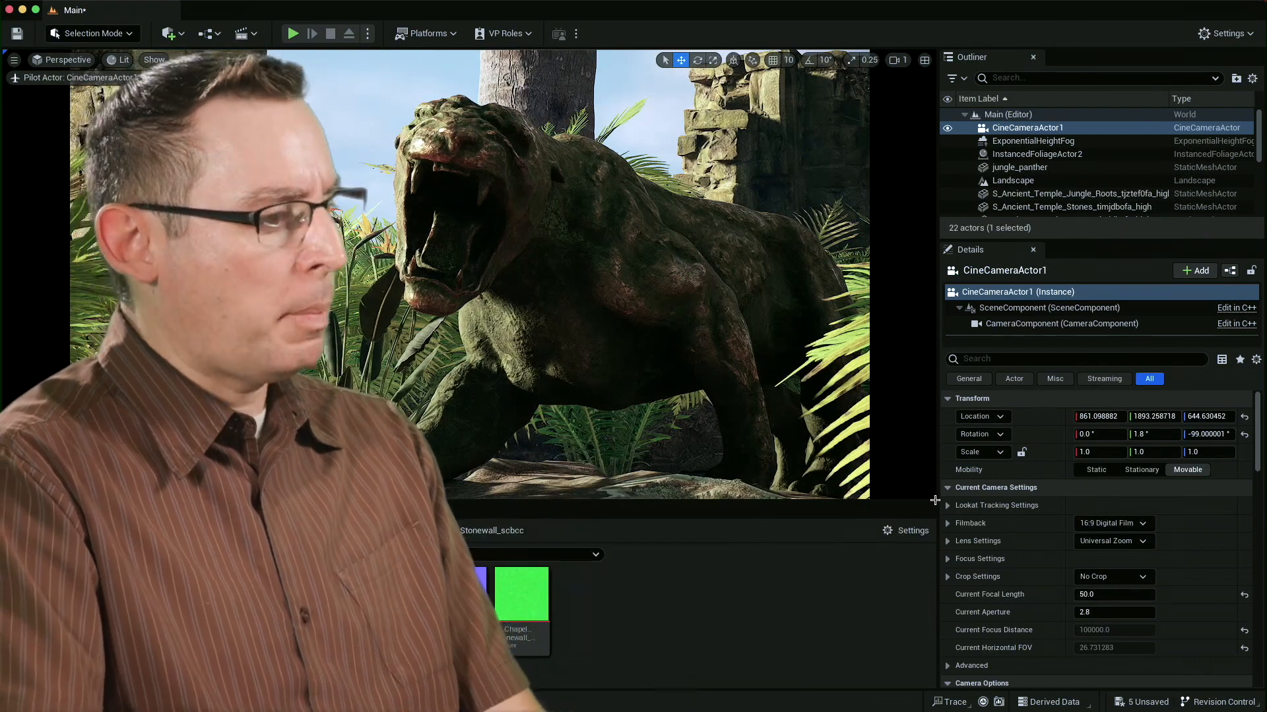
Try a current focal length of 25 on the camera and move it closer to the panther.
click(1102, 596)
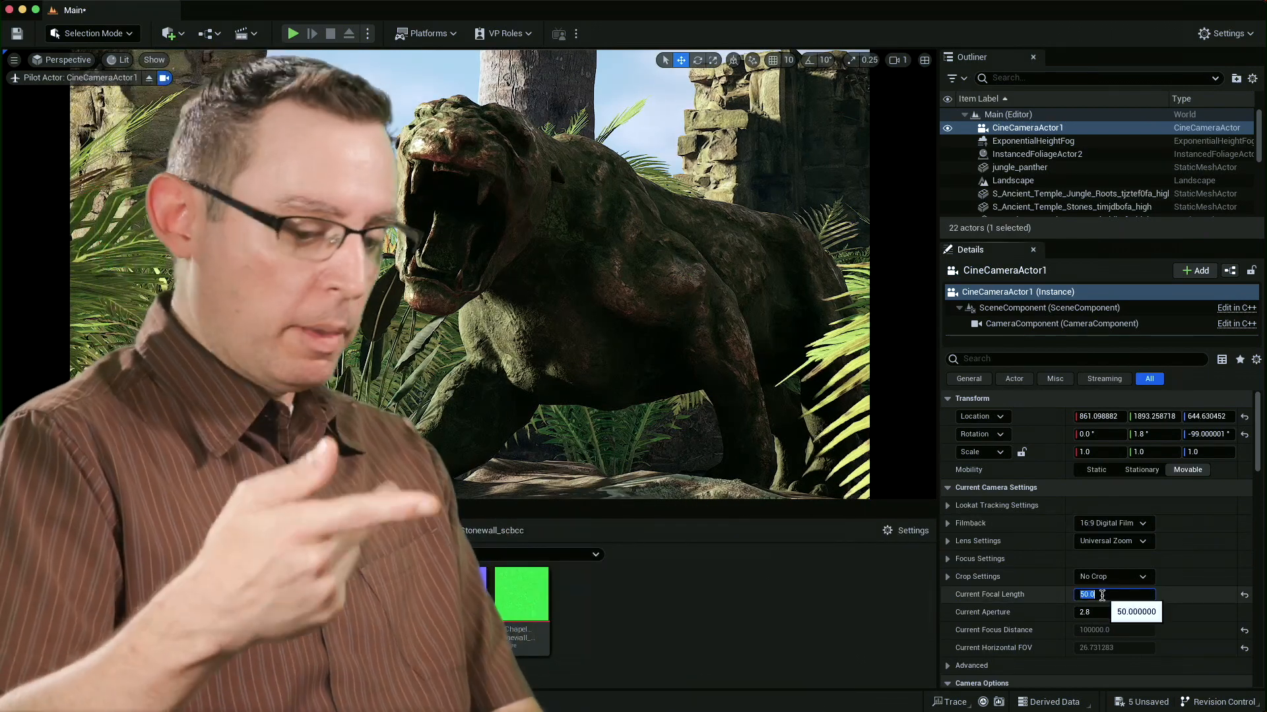
text(25)
key(Return)
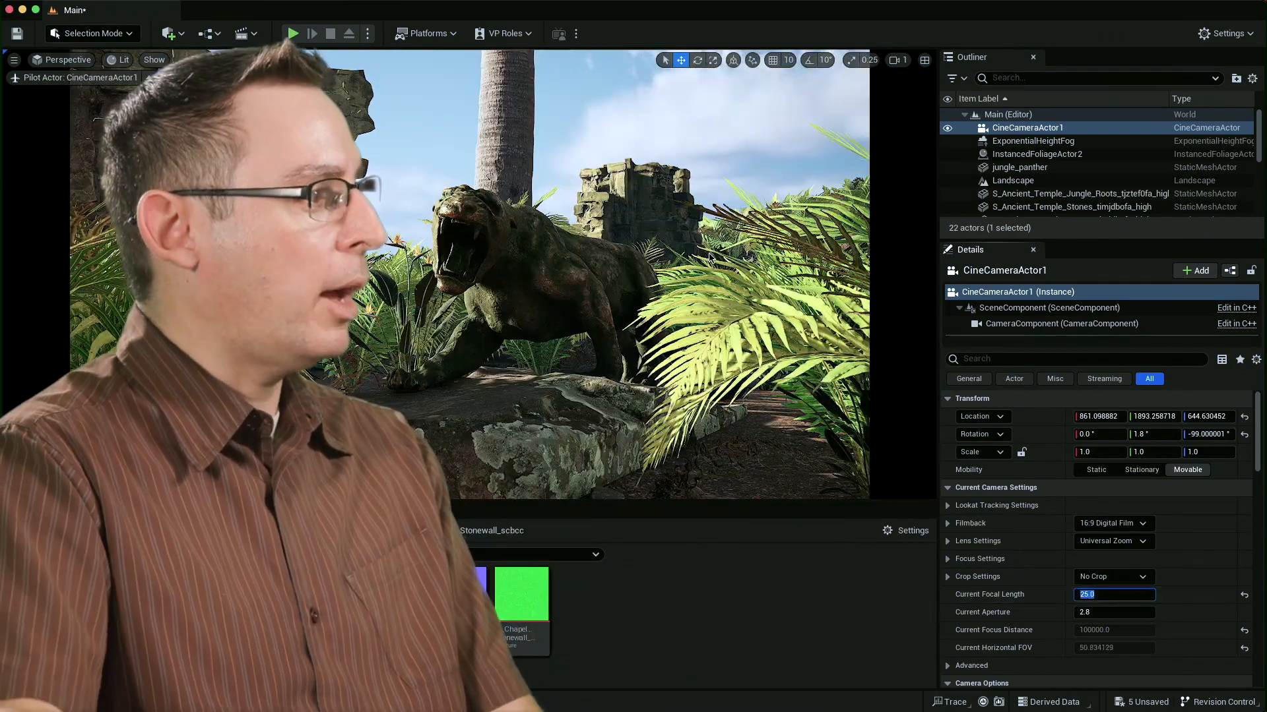
key(w)
right_drag(660, 242, 661, 242)
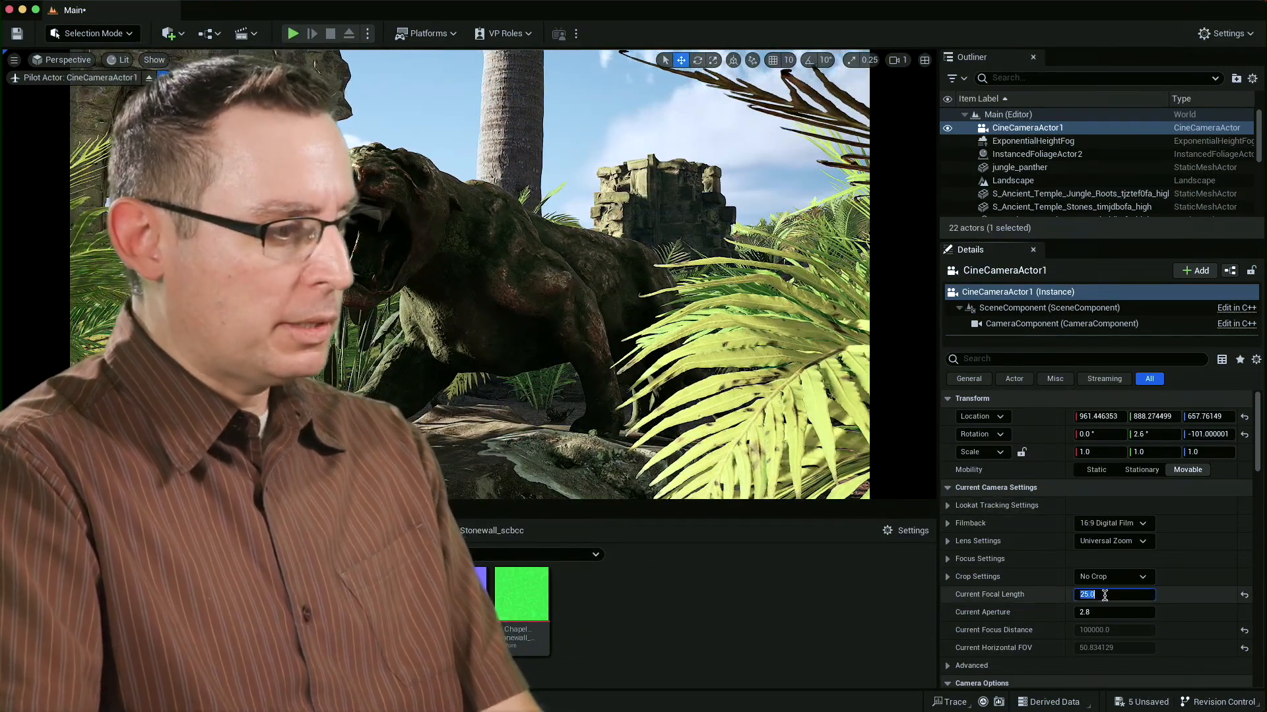
Set the current focal length to 50 and reposition the camera for a close-up of the roaring panther.
text(50)
key(Return)
key(a)
right_drag(792, 287, 792, 287)
key(d)
key(s)
key(a)
key(w)
key(d)
key(w)
key(a)
right_drag(610, 234, 610, 234)
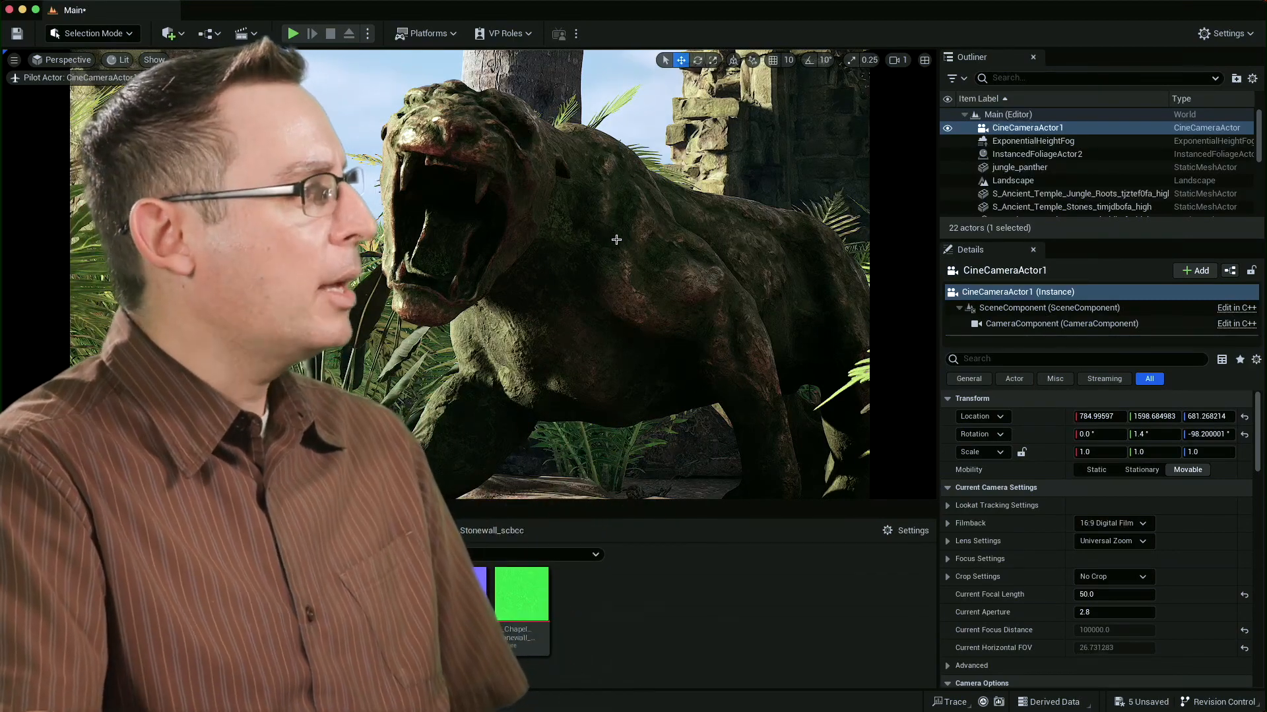
Move the palm trunk behind the panther's head farther back to about X -3411, Y -18039.
click(191, 145)
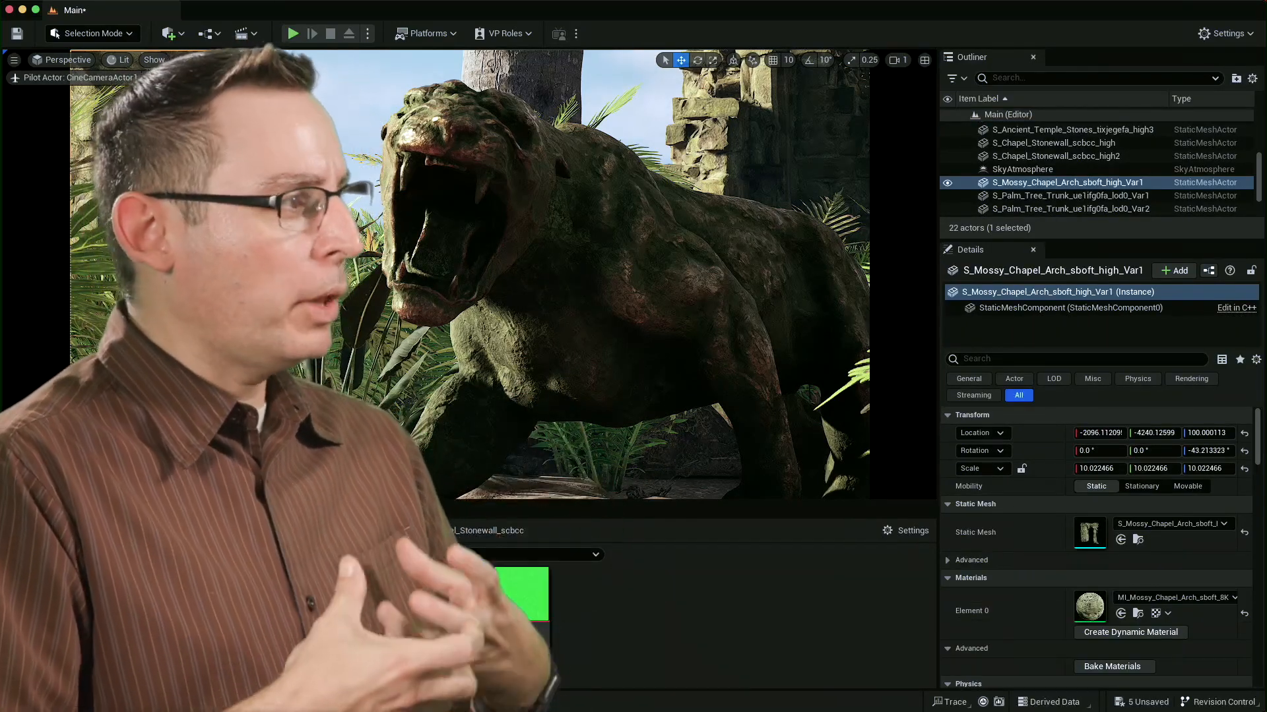
click(508, 83)
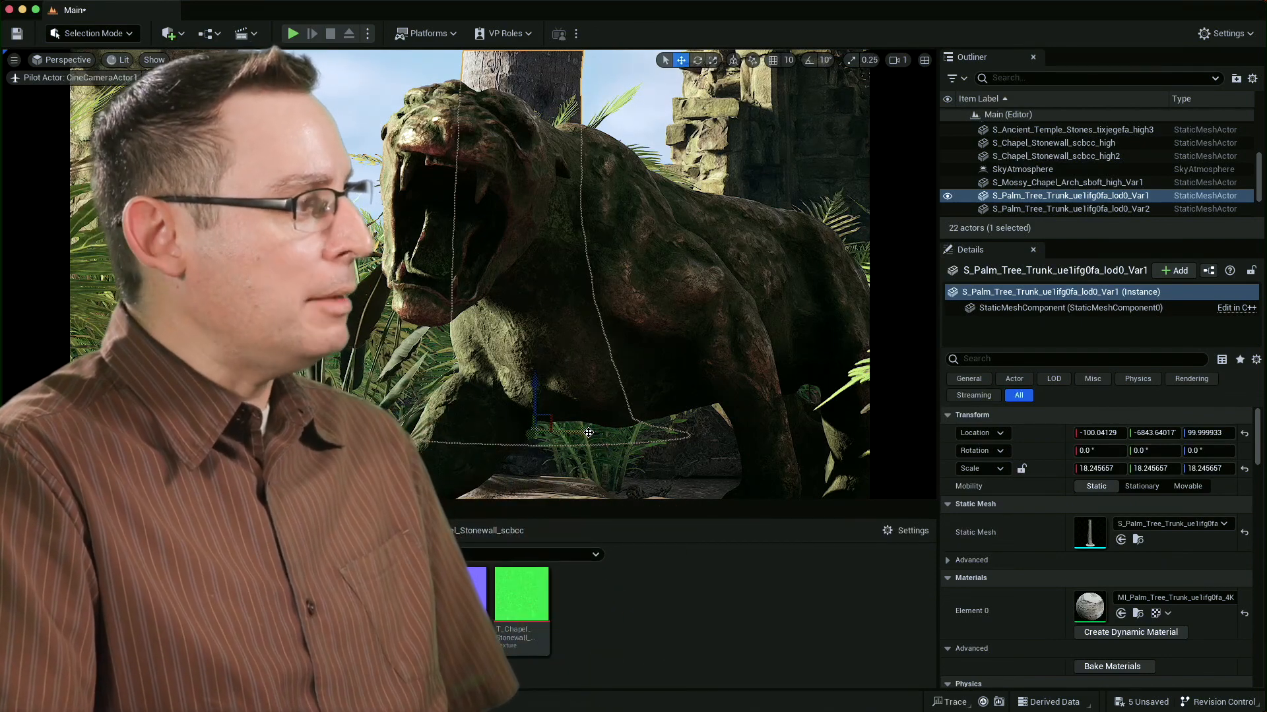
drag(588, 433, 403, 374)
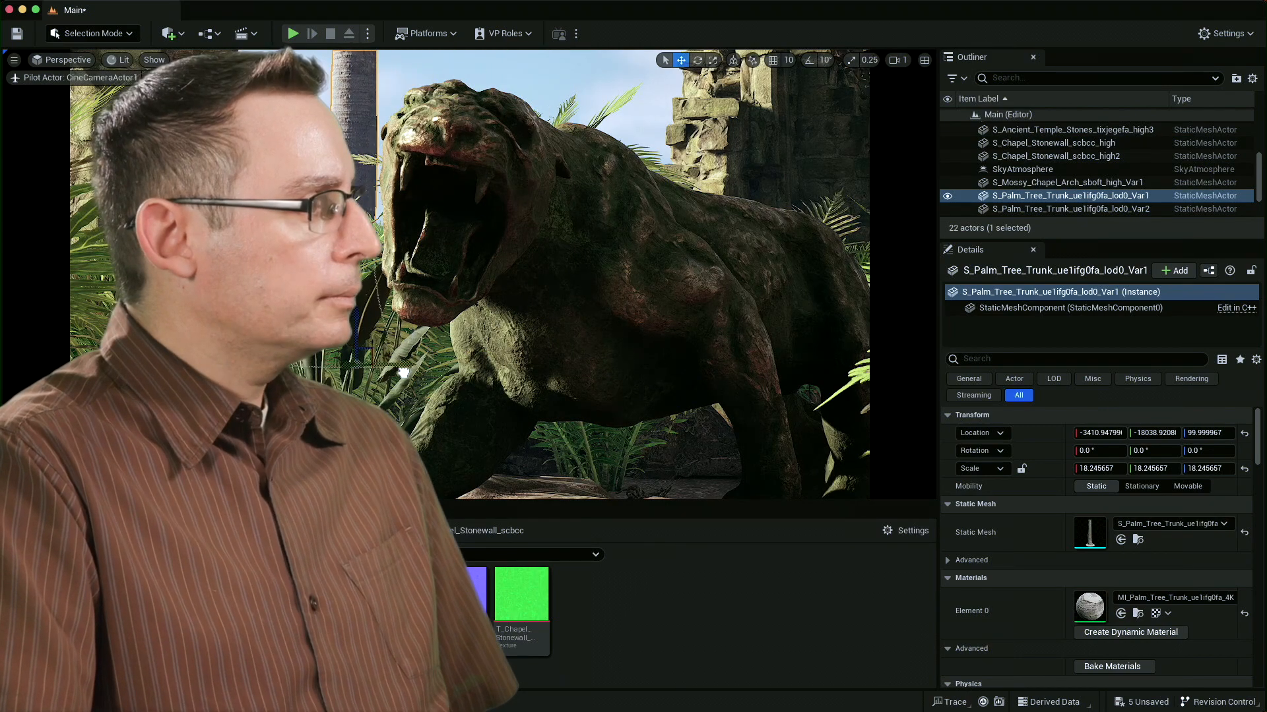
key(Escape)
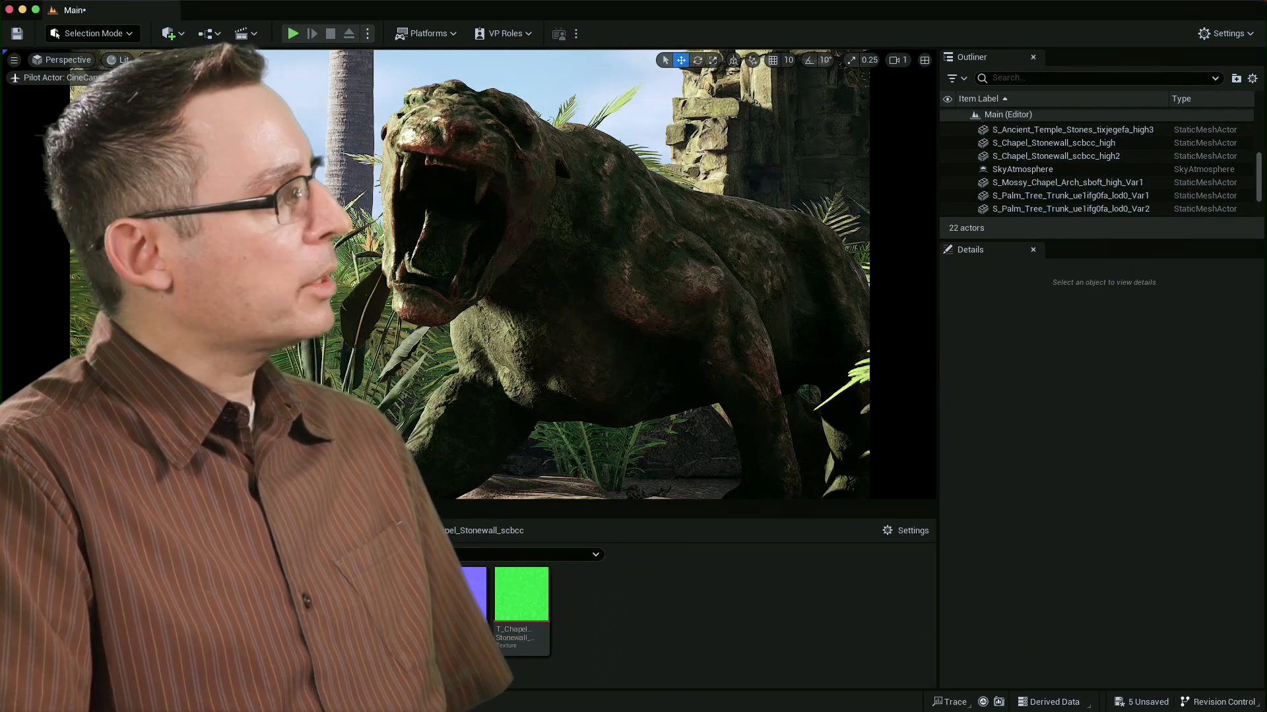
Move the mossy chapel arch to about X -1799, Y -5890 behind the panther.
click(1066, 182)
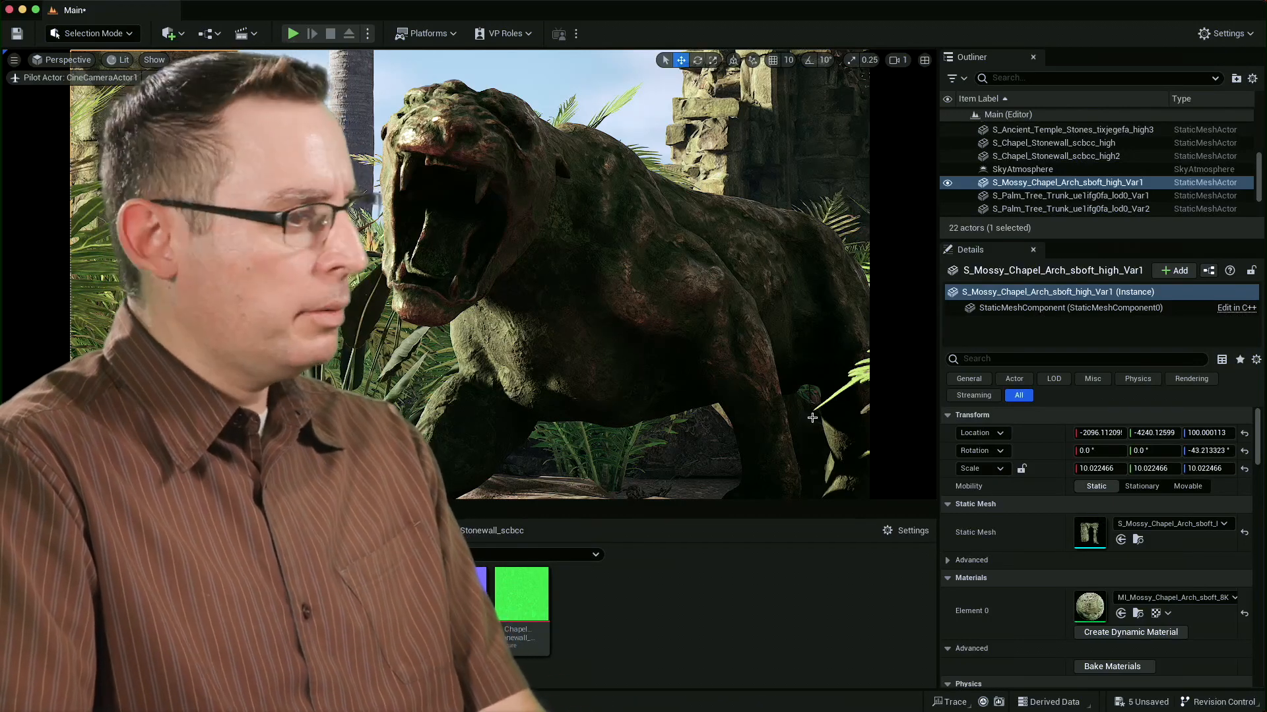
drag(1143, 436, 726, 434)
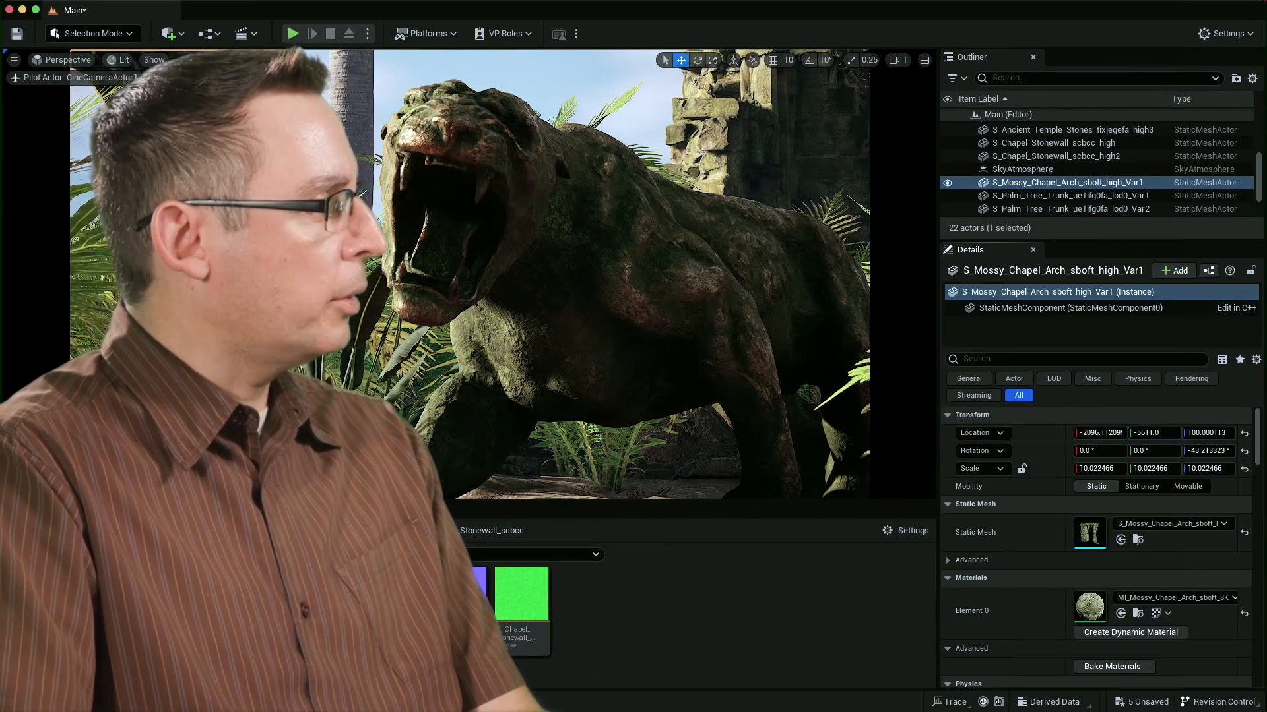
drag(264, 396, 258, 396)
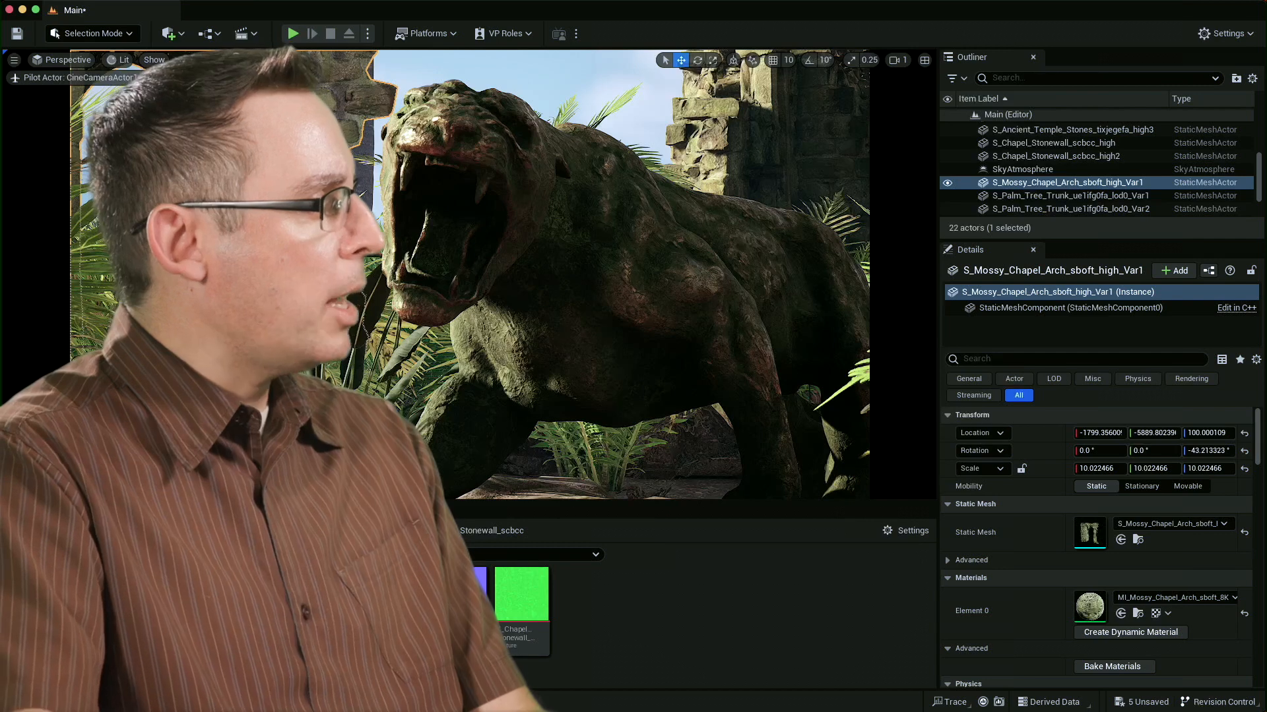
click(73, 123)
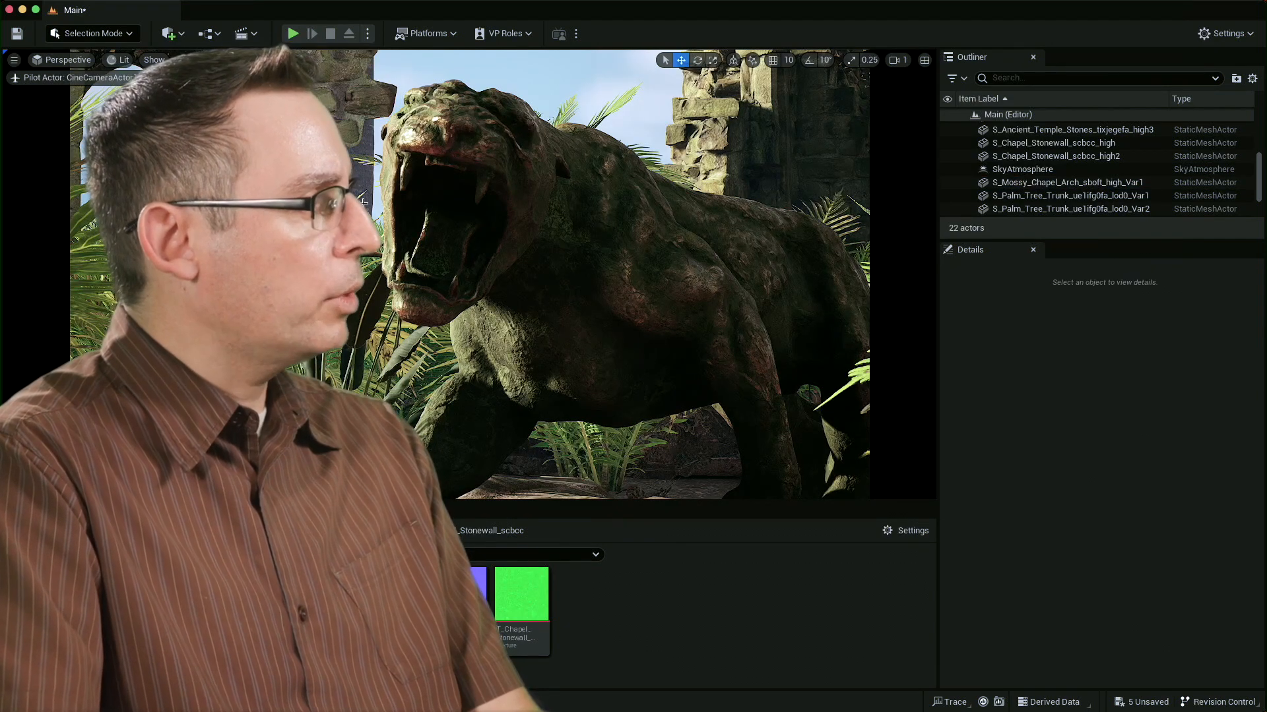
Shift the distant palm trunk sideways to about X -35, between the panther's head and the stone ruin.
click(364, 191)
drag(439, 362, 725, 359)
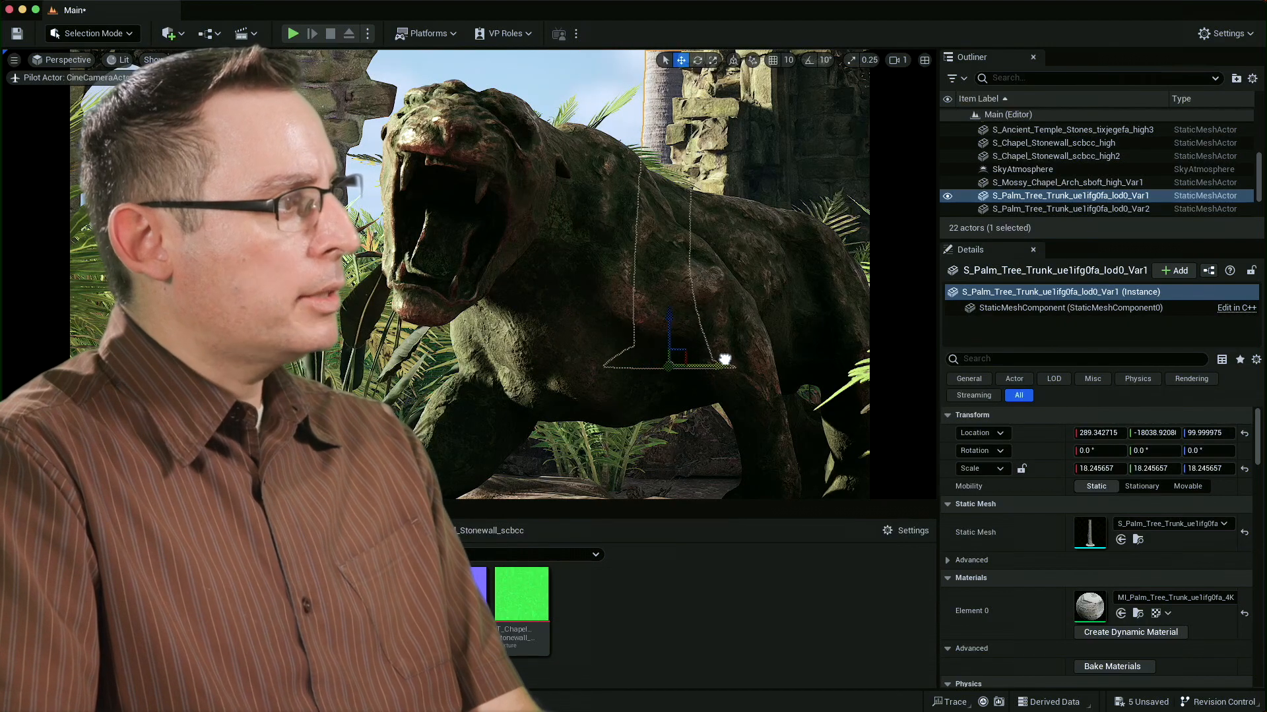
key(Escape)
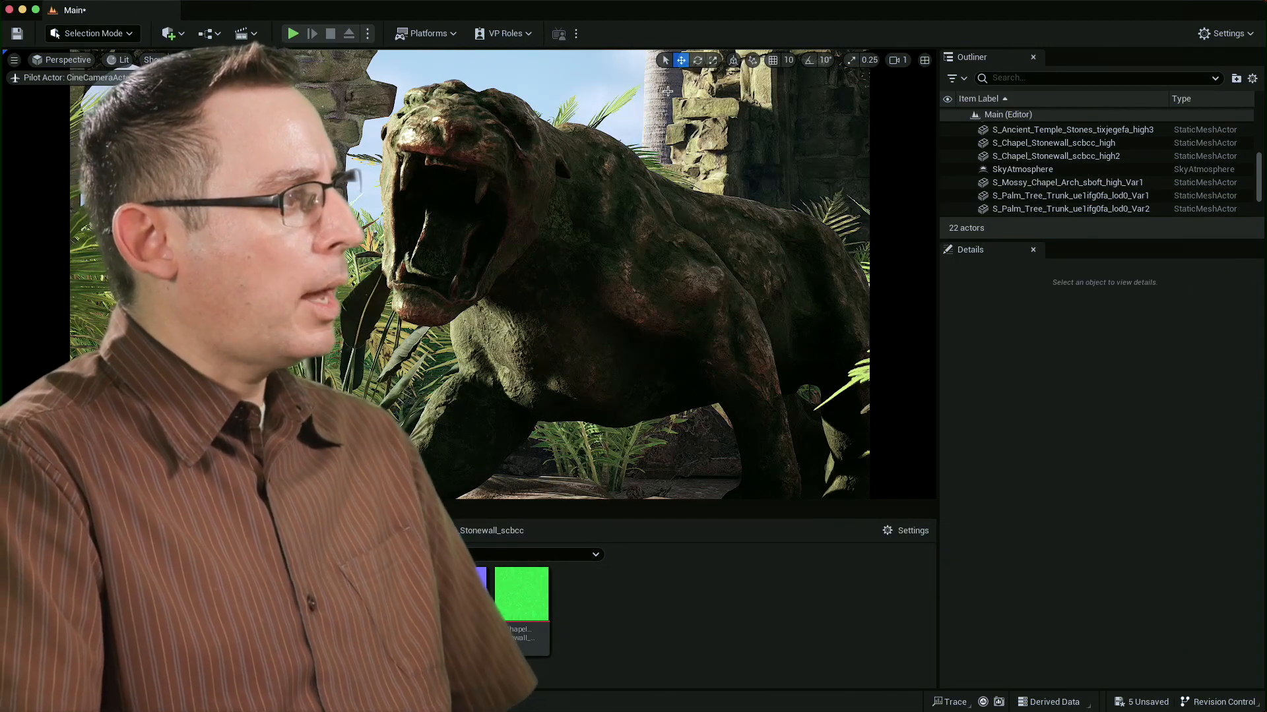
click(663, 126)
drag(728, 370, 699, 372)
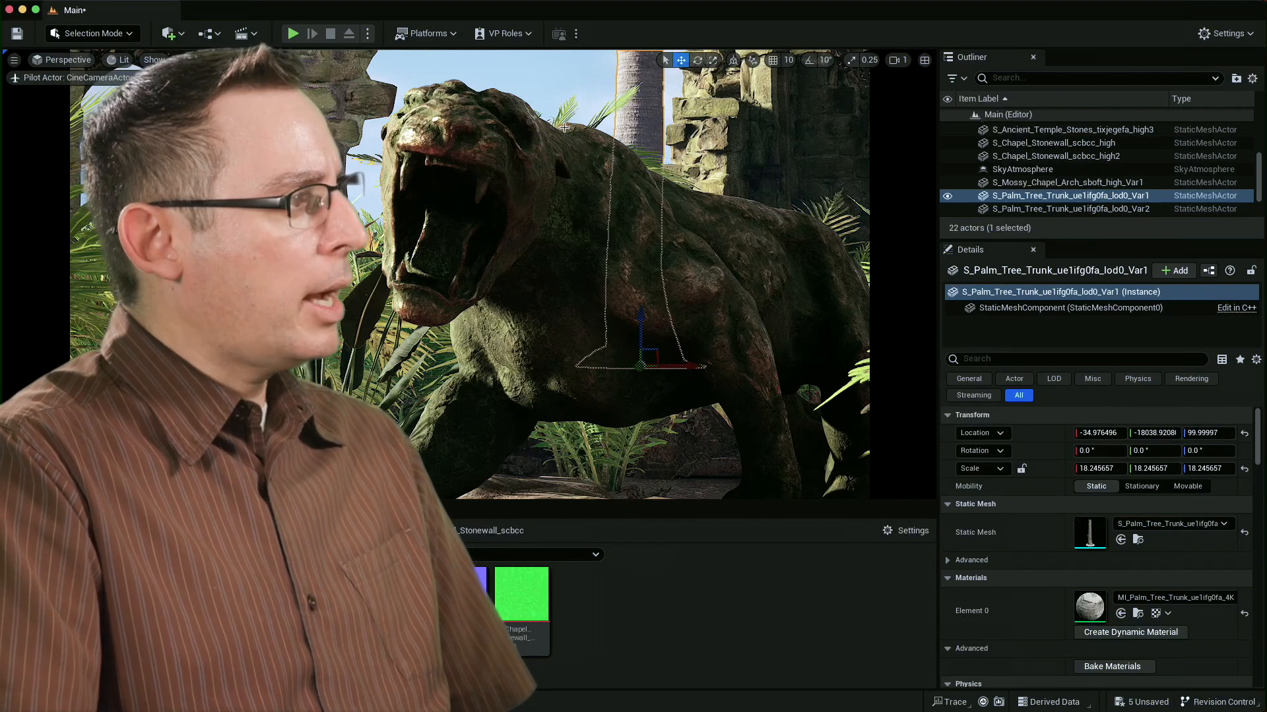
click(556, 96)
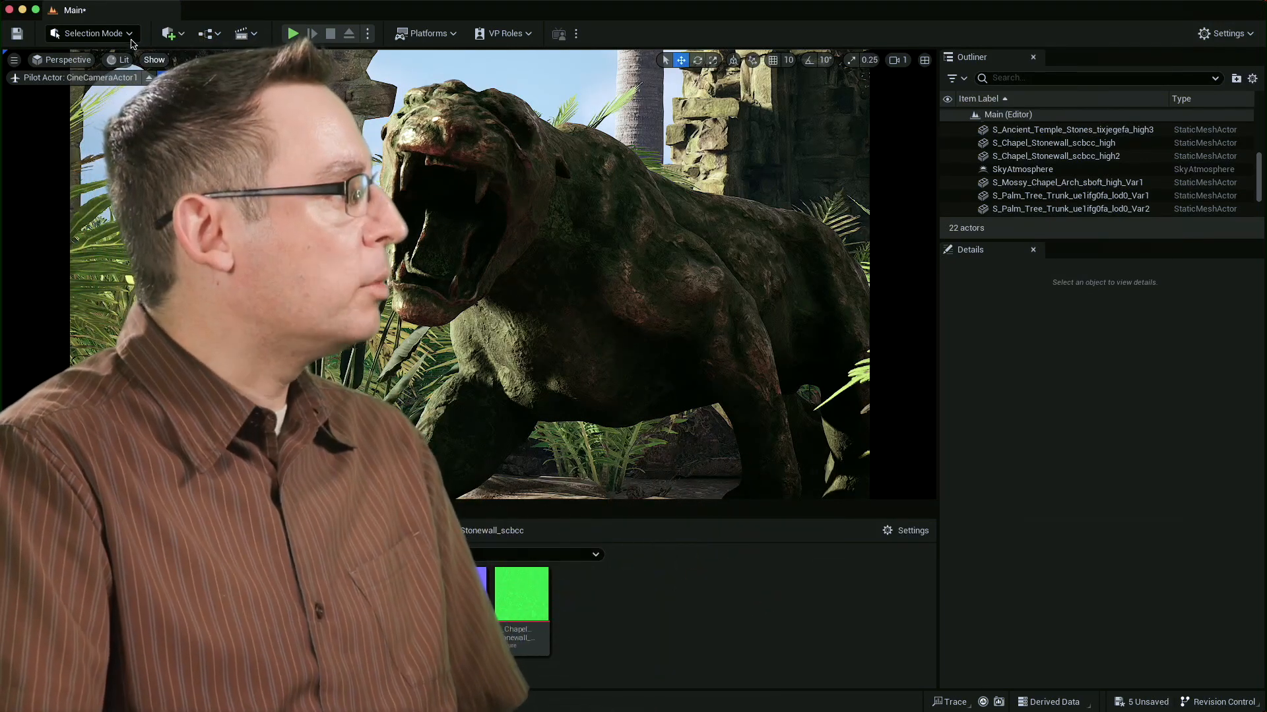
Delete the flowering foliage plant in front of the panther's face in Foliage Mode, and return to Selection Mode.
click(92, 82)
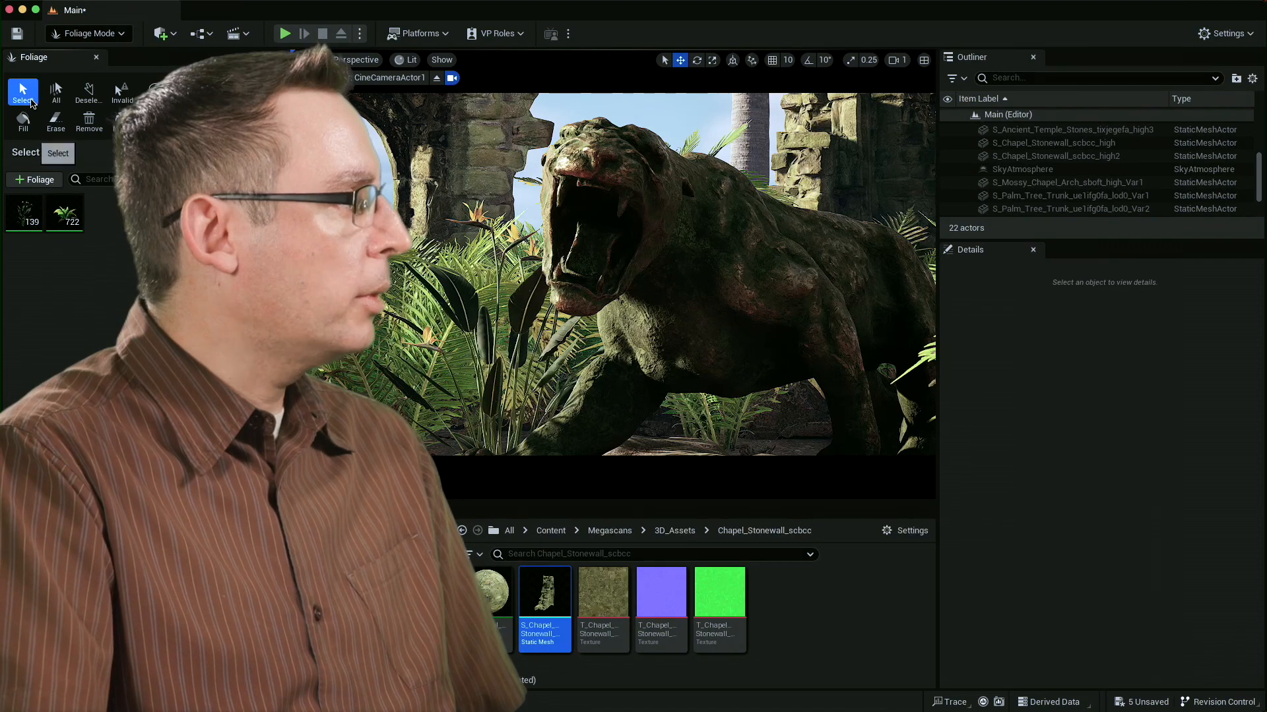
click(503, 376)
click(503, 348)
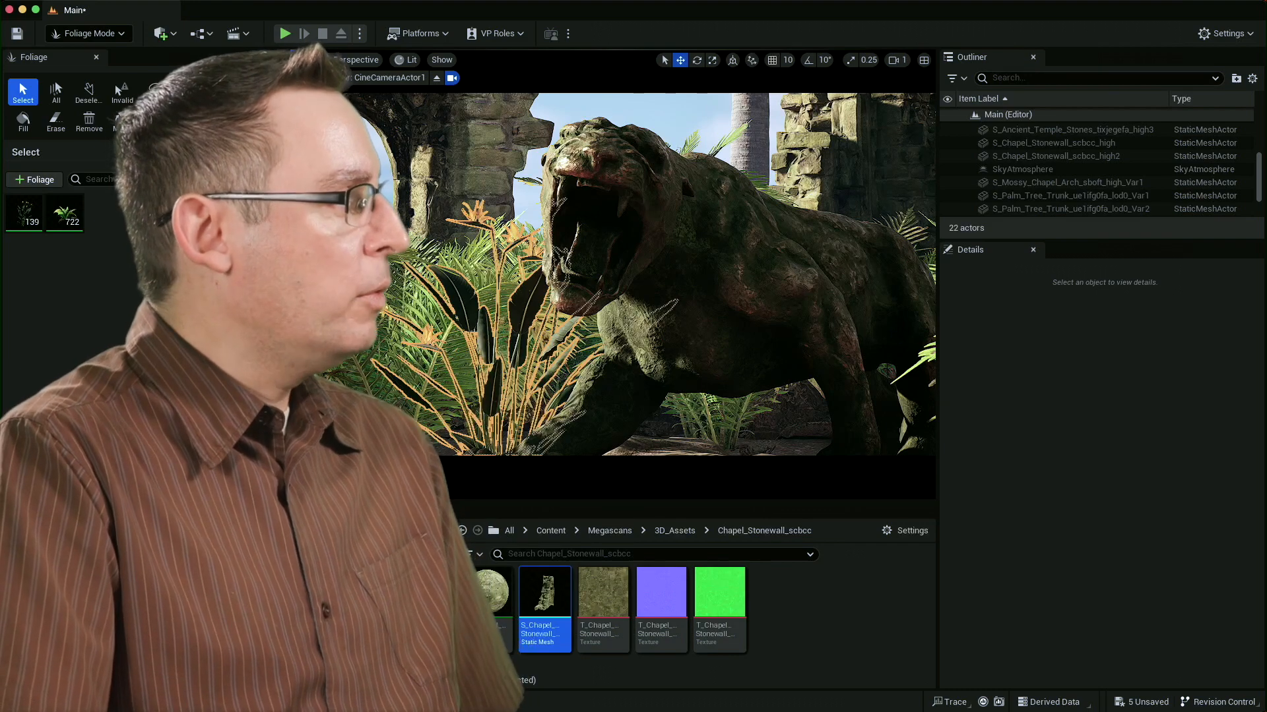
key(Delete)
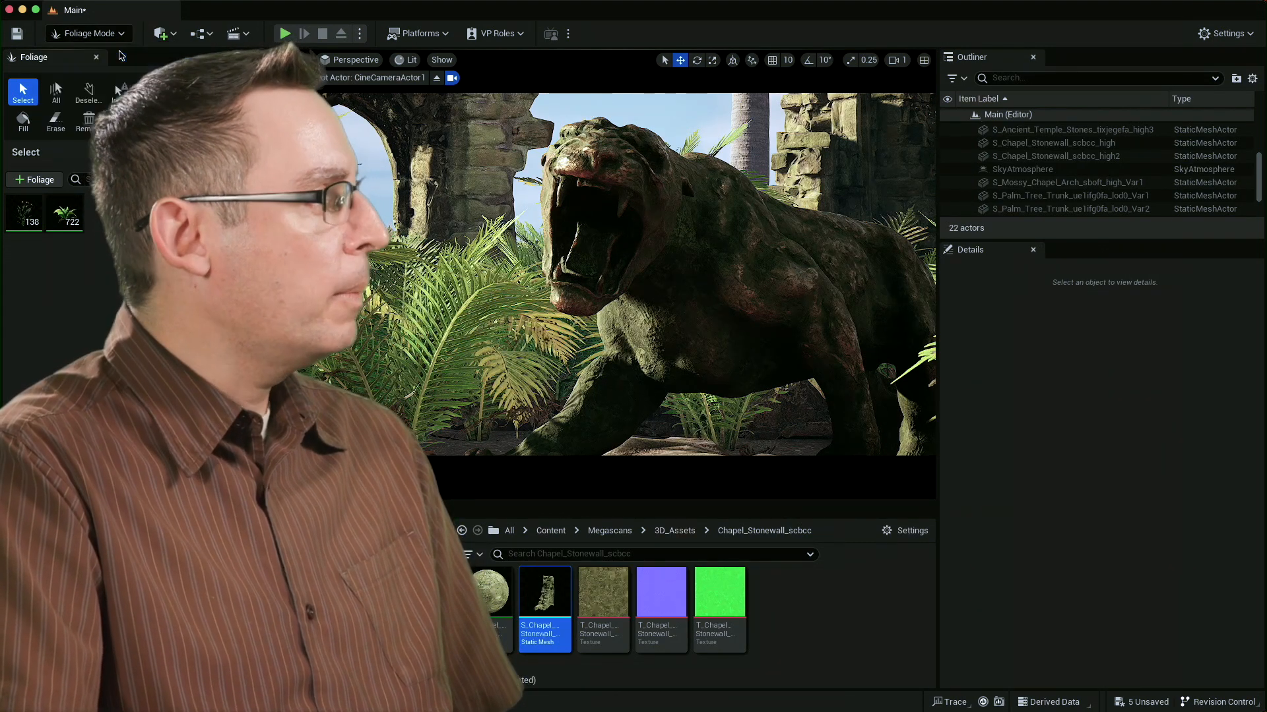
click(96, 56)
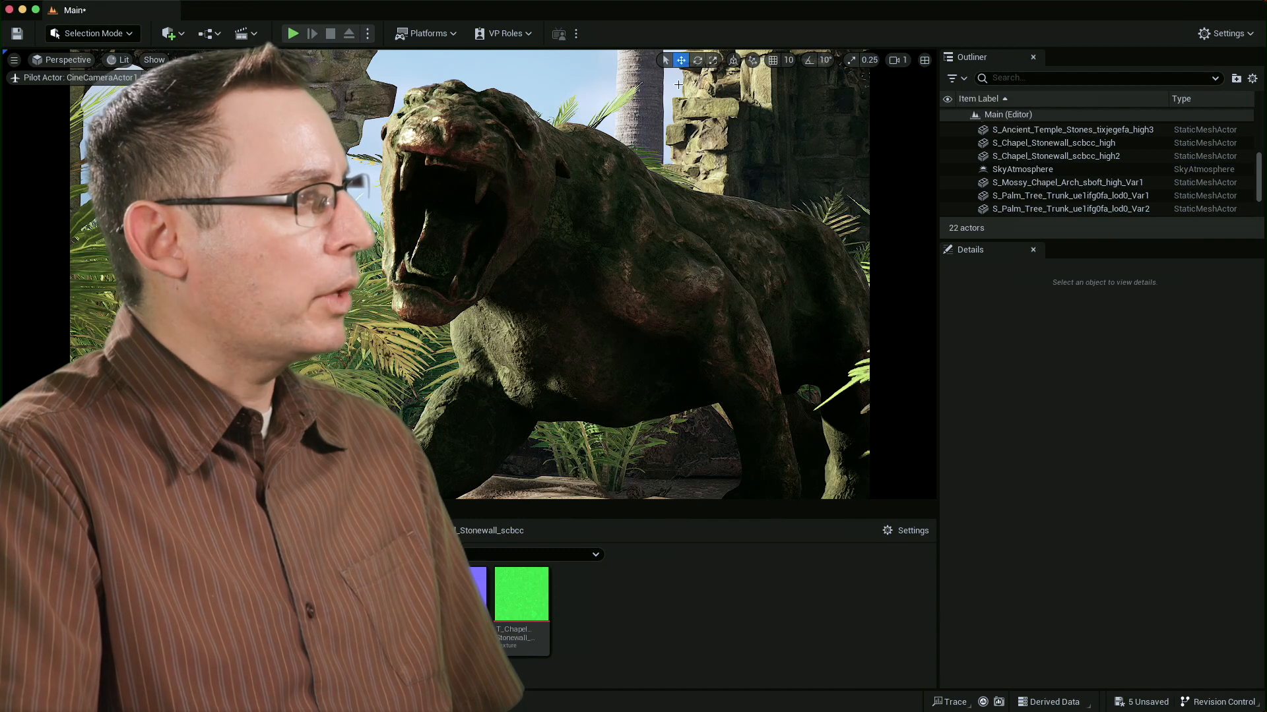
Duplicate the distant palm trunk and place the copy at about X -6321, keeping its depth.
click(643, 96)
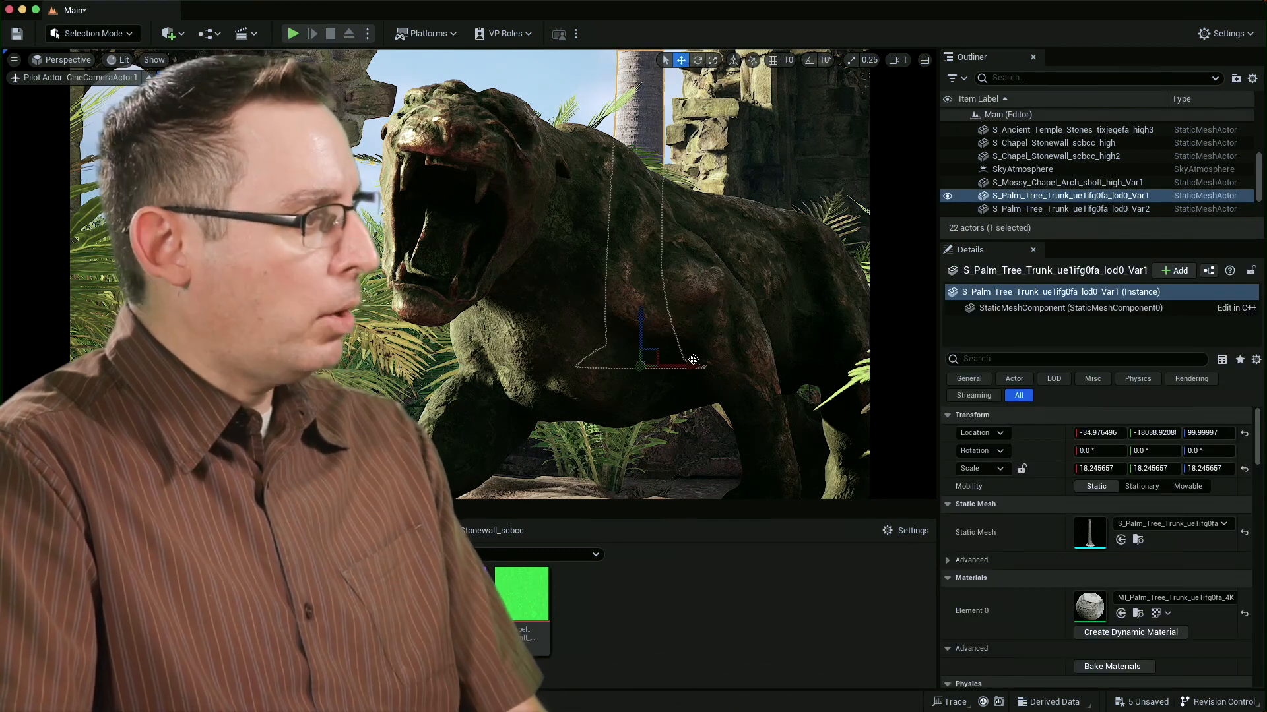
alt+drag(695, 365, 407, 353)
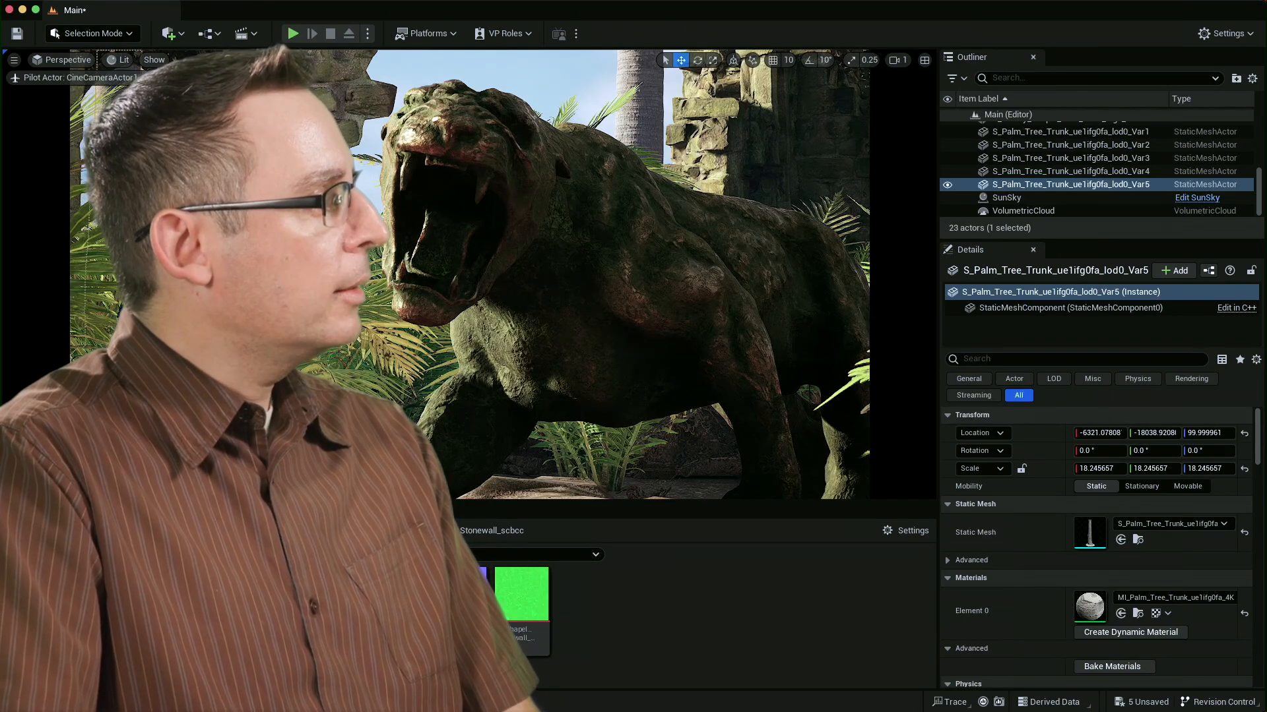
click(508, 78)
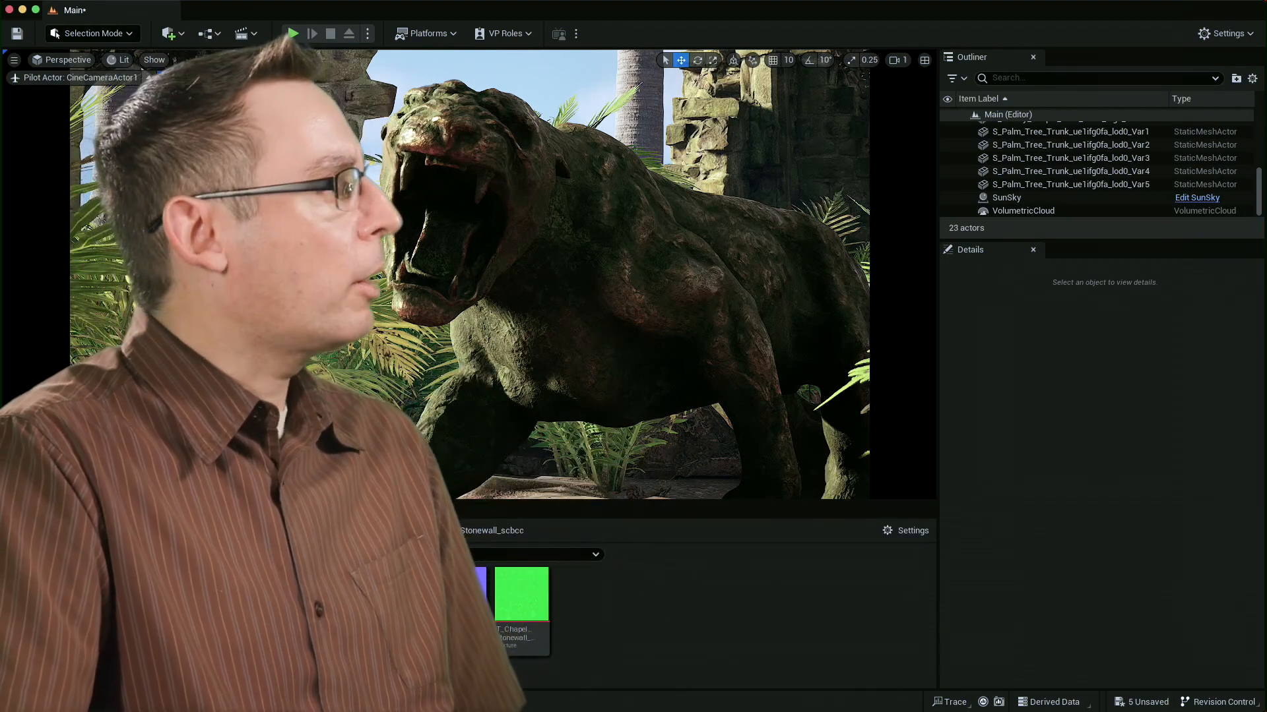
Stop piloting the cine camera and add a Rect Light to the scene near the panther statue.
click(150, 77)
right_drag(594, 264, 594, 416)
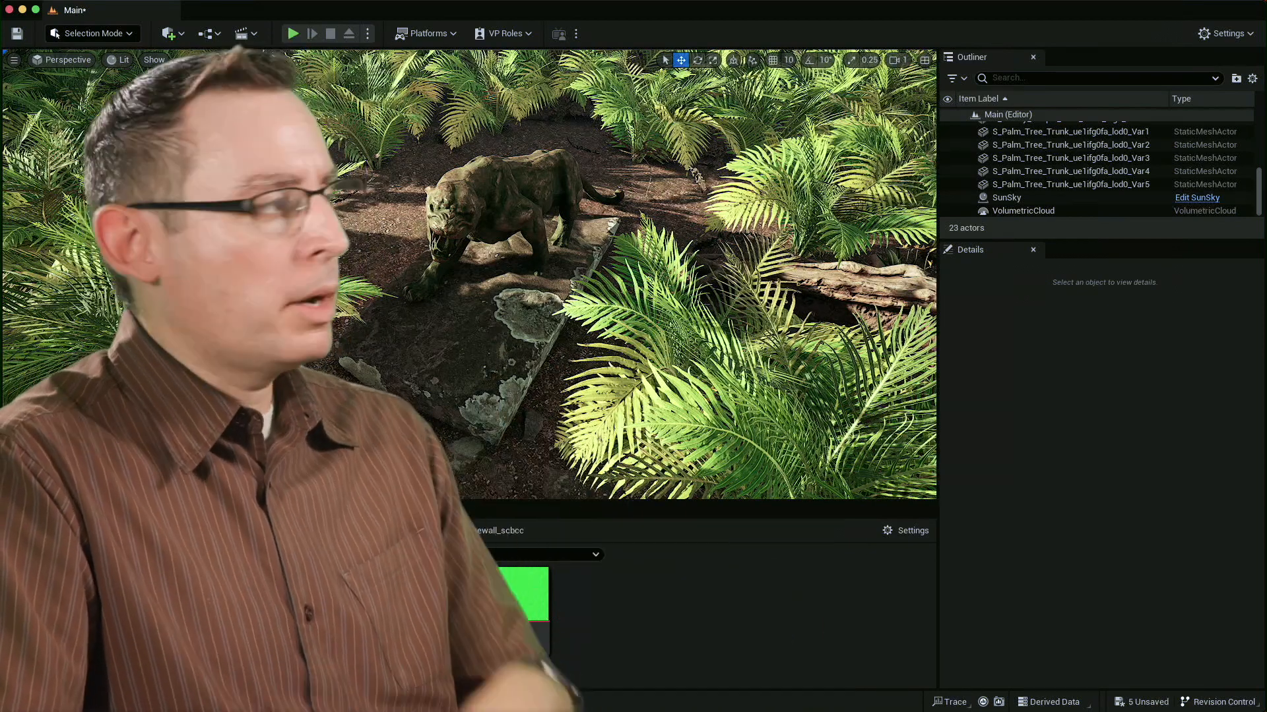
click(173, 34)
mouse_move(211, 157)
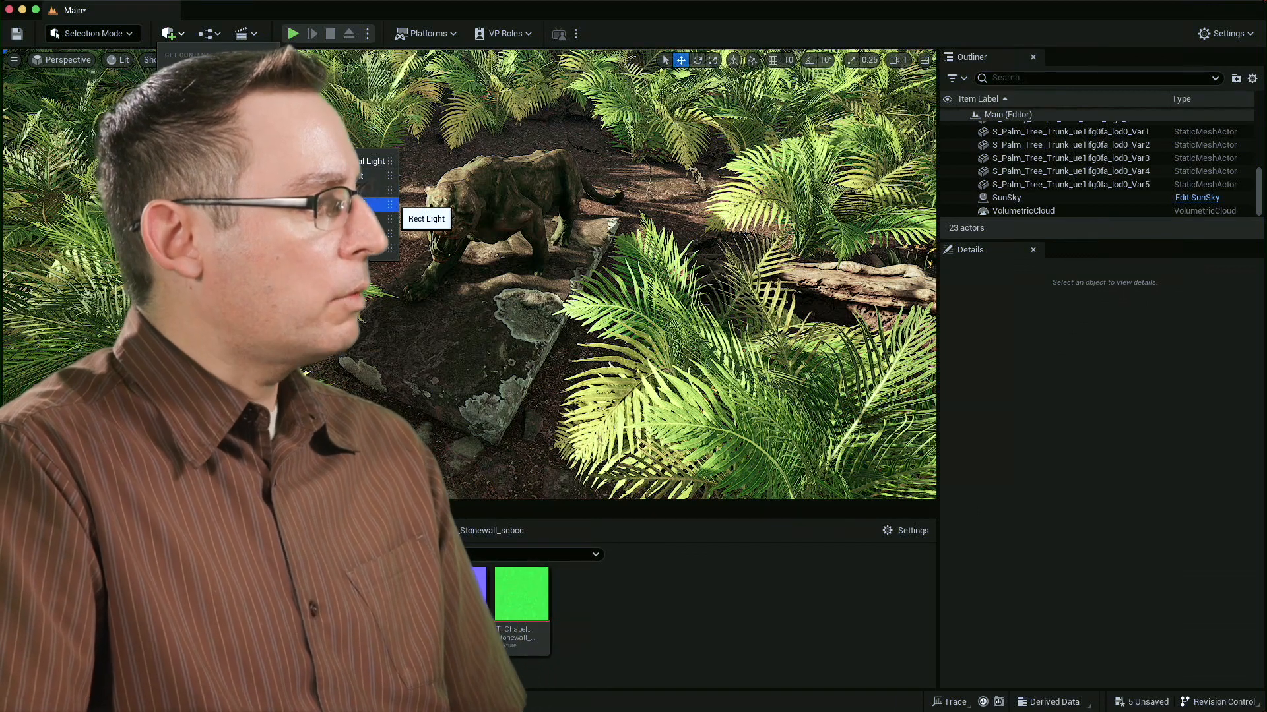
click(379, 205)
drag(514, 279, 543, 286)
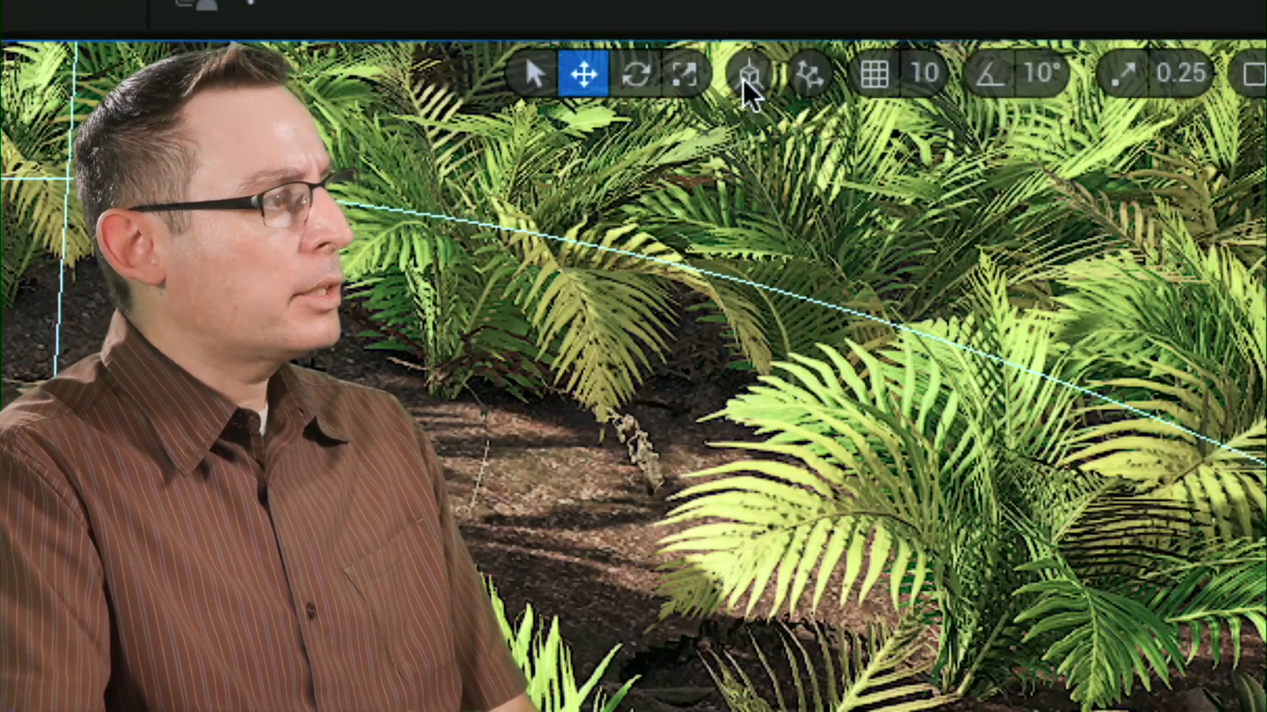
Check the transform gizmo's coordinate system and rotate the rect light about Z to about -147.7°.
click(748, 77)
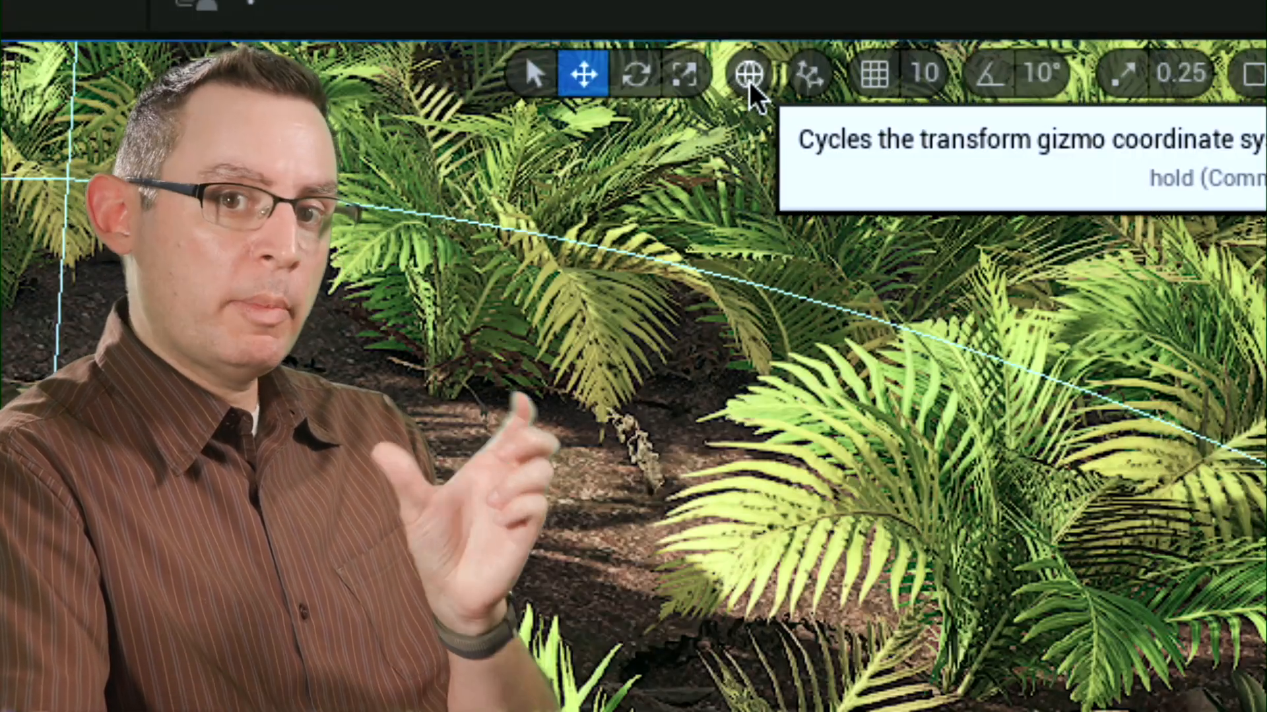
click(750, 78)
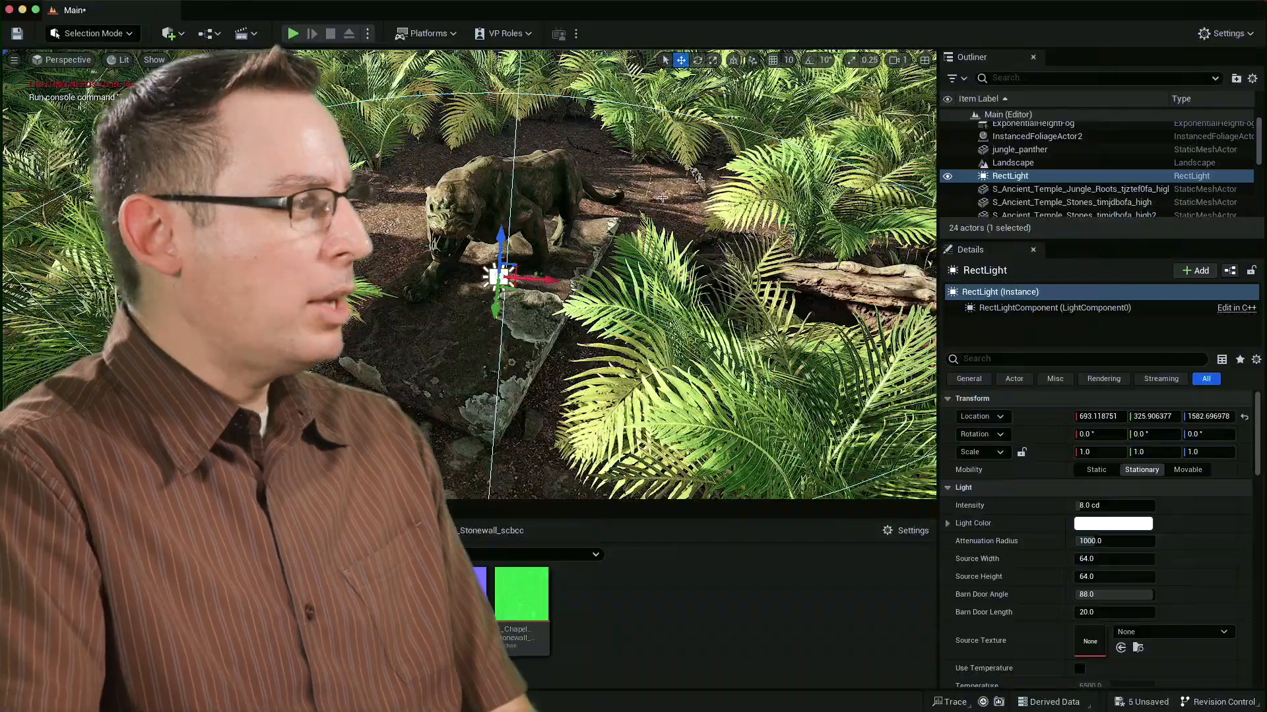
right_drag(584, 278, 618, 290)
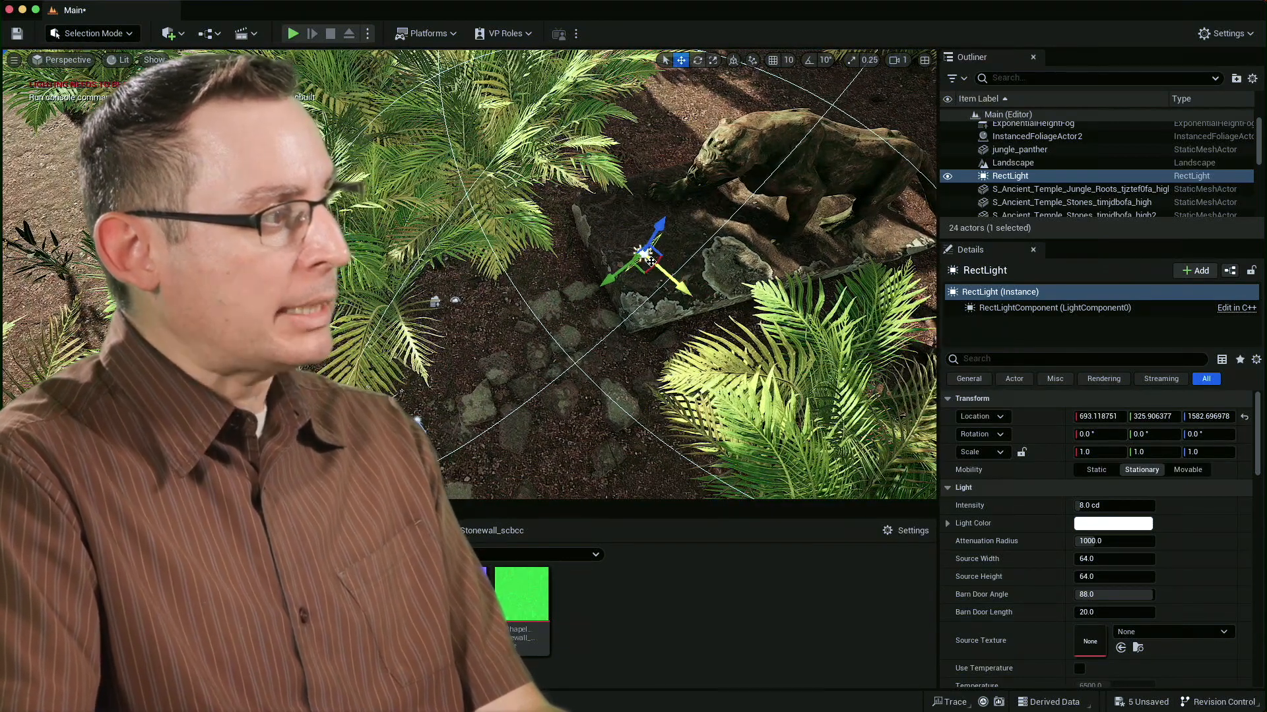
key(e)
drag(623, 308, 662, 316)
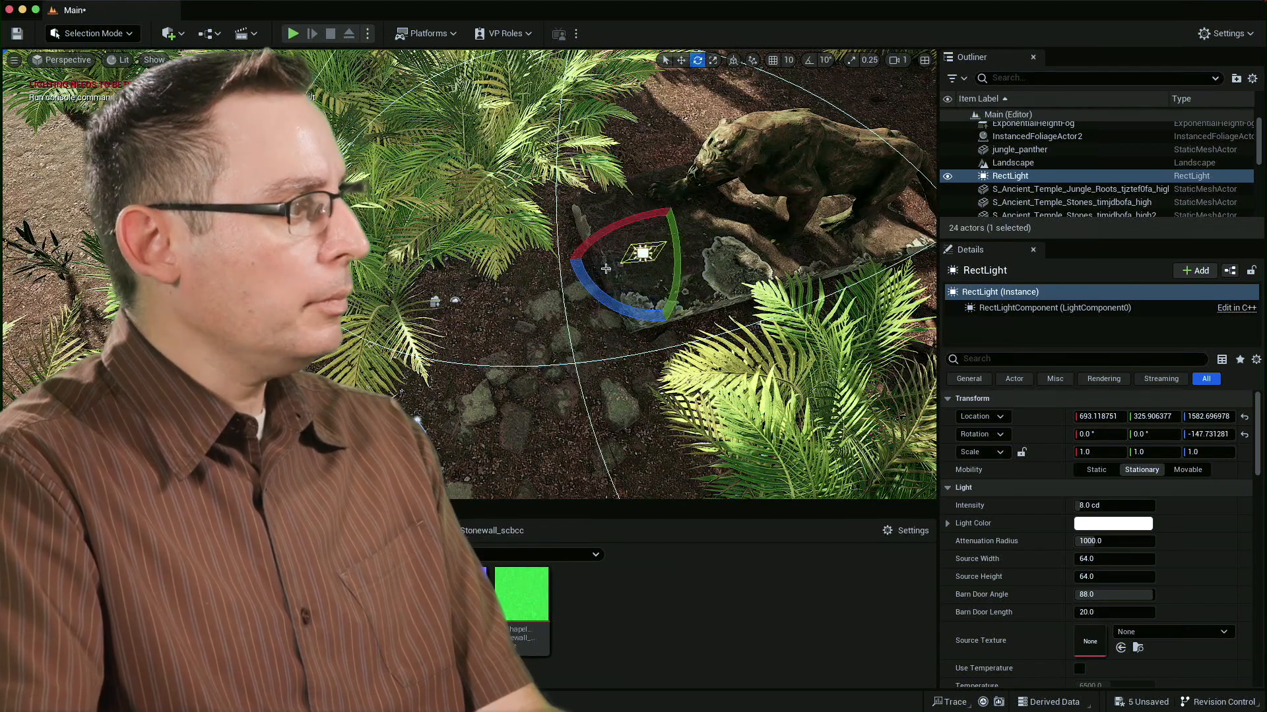
Tilt the rect light to about -10.8° on Y and raise its intensity to about 97.6 cd.
drag(692, 249, 918, 229)
right_drag(913, 231, 990, 211)
right_drag(732, 221, 534, 227)
drag(499, 185, 753, 230)
right_drag(746, 221, 660, 211)
drag(606, 195, 583, 323)
drag(1082, 505, 1142, 505)
Move the rect light to about X 1257, Y -1033, Z 1070 beside the panther.
key(w)
mouse_move(590, 344)
right_down()
mouse_move(611, 376)
mouse_move(591, 344)
right_up()
drag(590, 344, 440, 316)
drag(481, 259, 521, 228)
key(e)
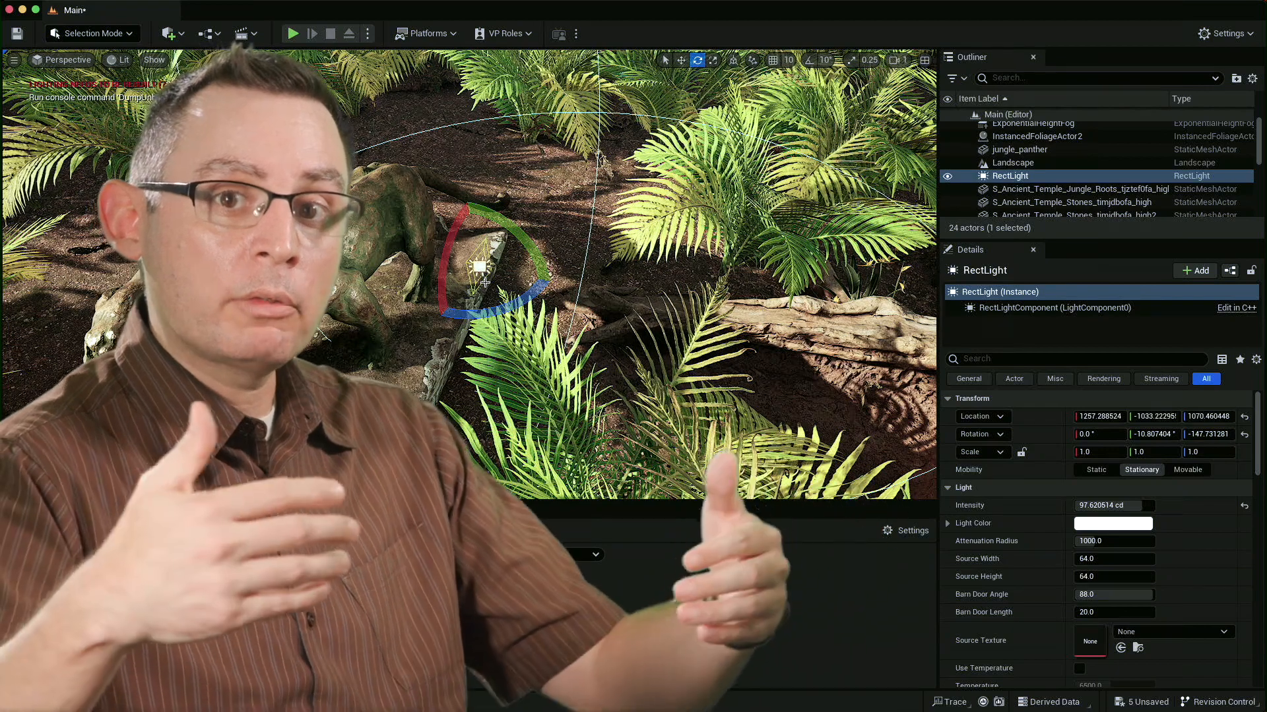
Enlarge the rect light's source to about 1872 wide and 1132 high.
right_drag(575, 305, 518, 297)
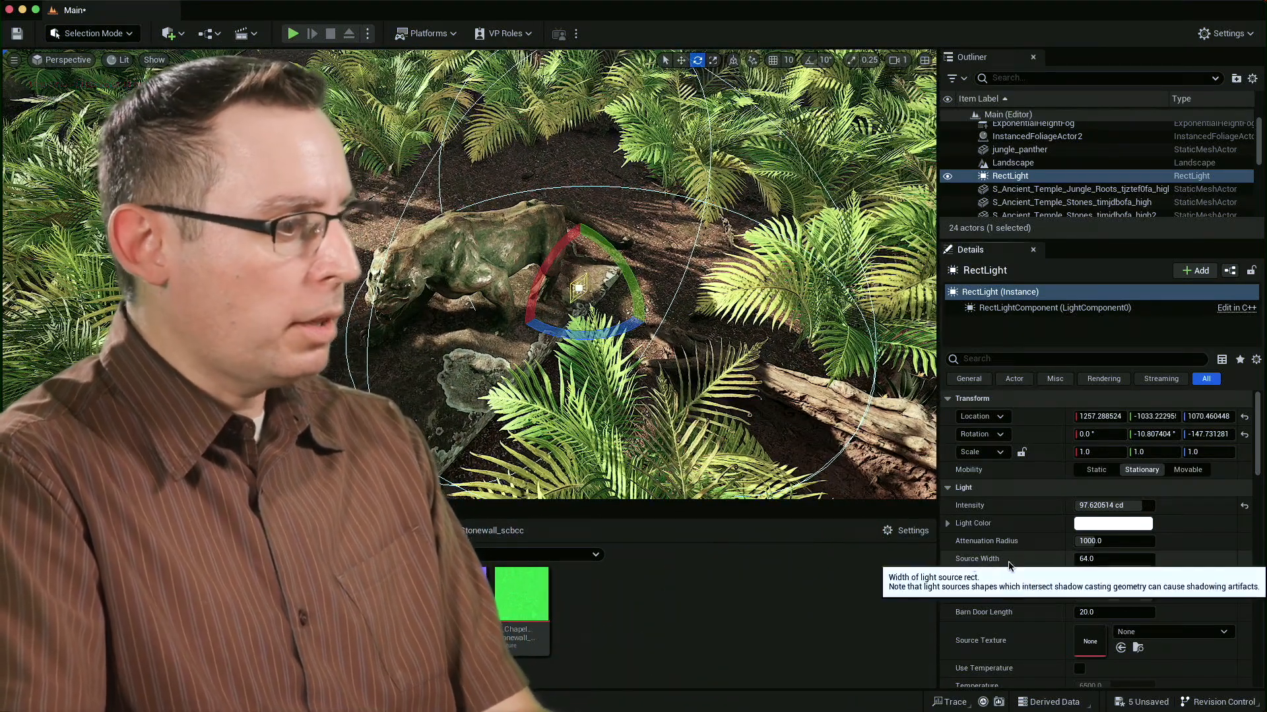
drag(1082, 559, 1214, 559)
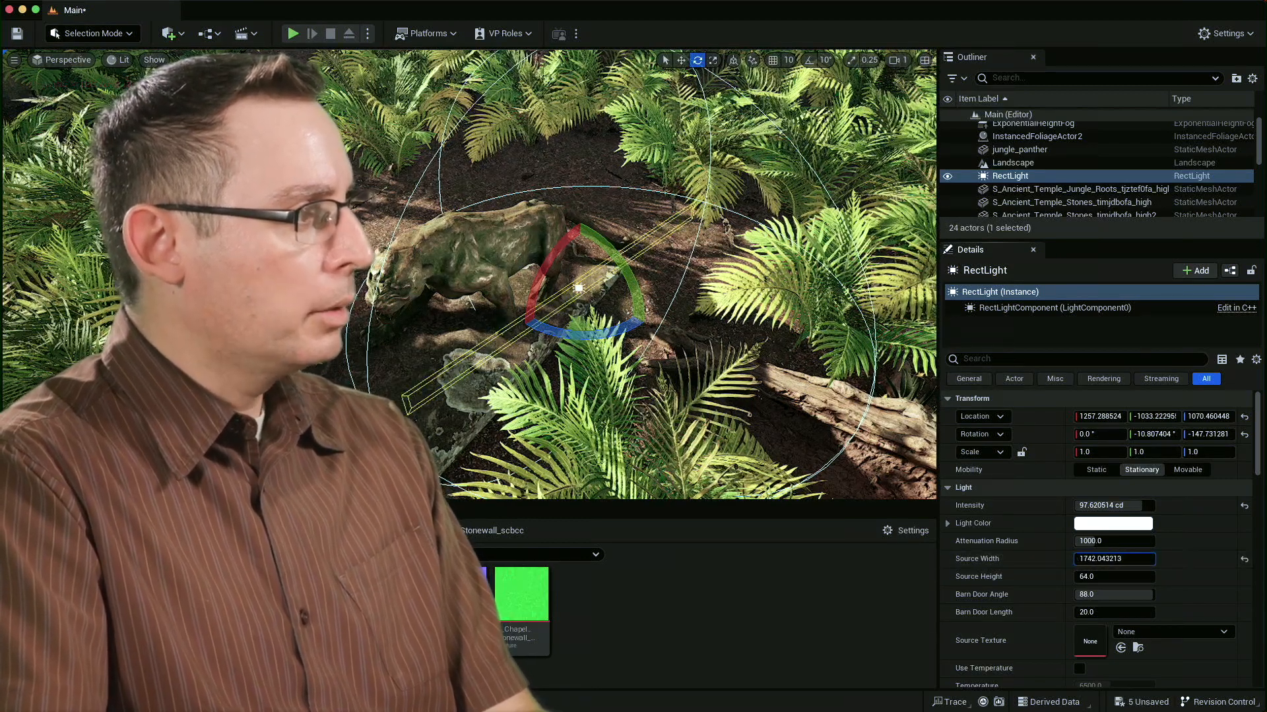
drag(1082, 577, 1140, 576)
Look through CineCameraActor1 and set the rect light's intensity to 150 cd.
alt+drag(583, 253, 607, 198)
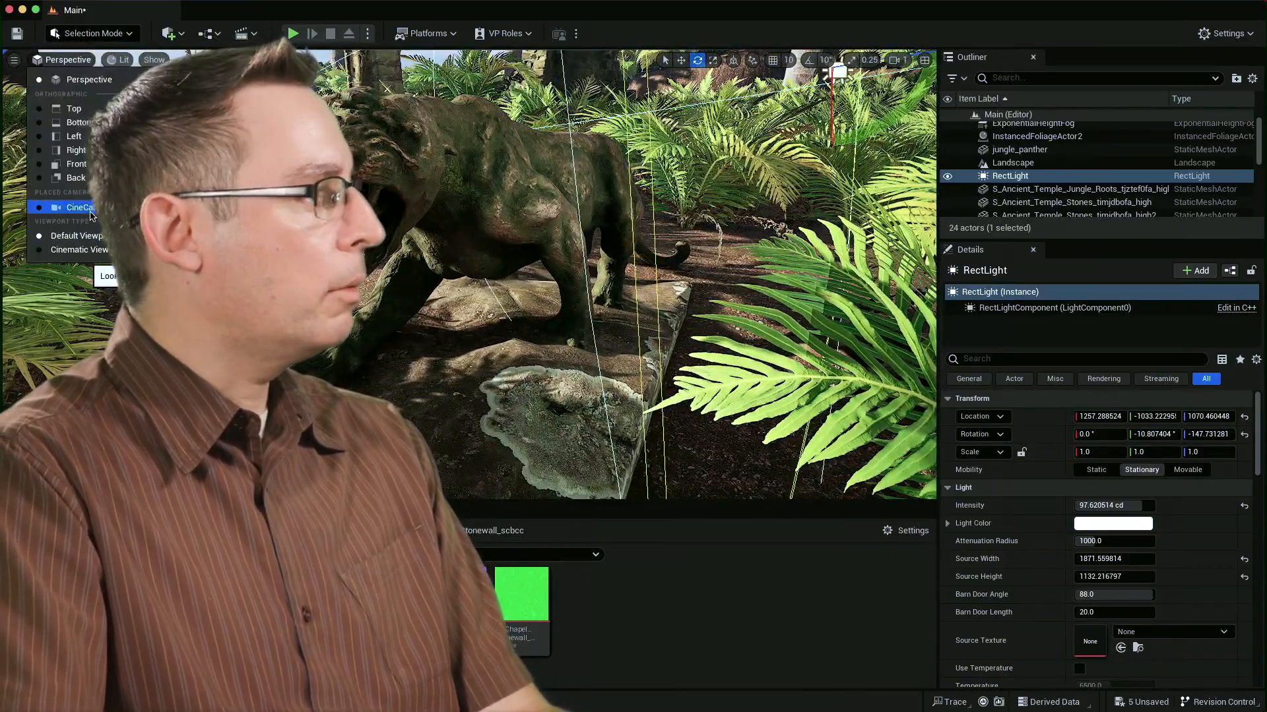
click(90, 209)
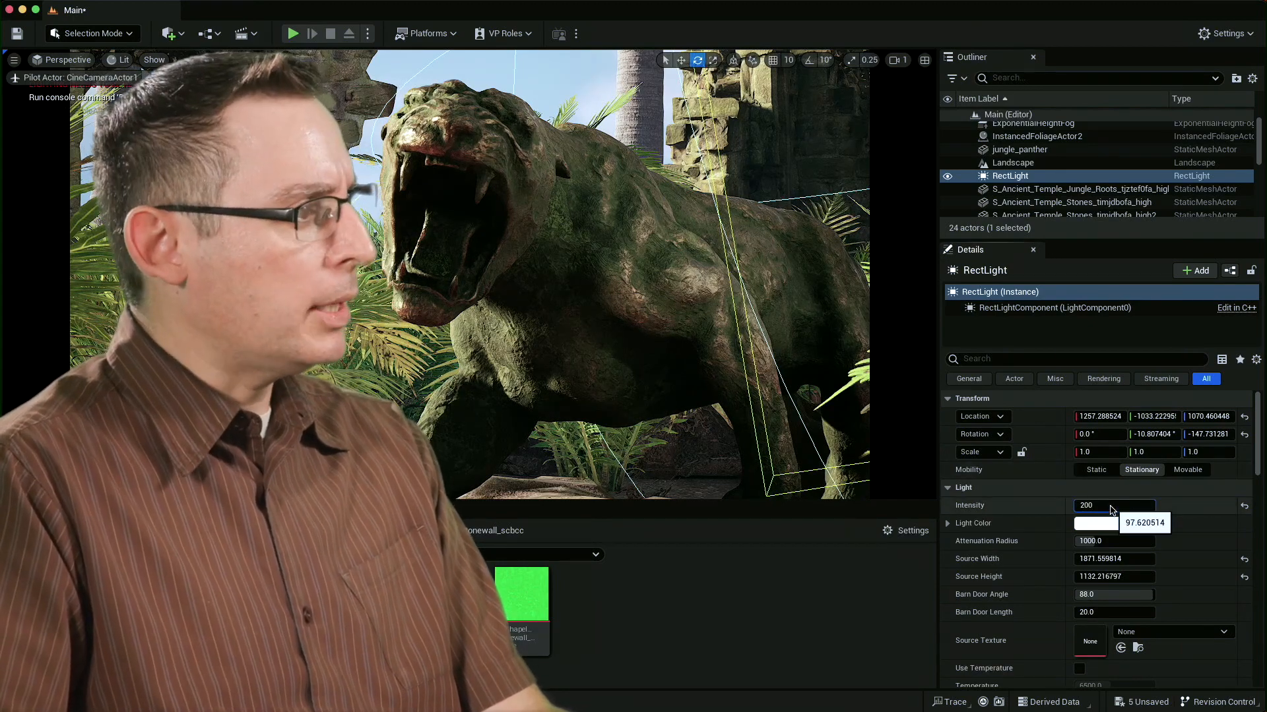
click(1112, 507)
text(200)
key(Return)
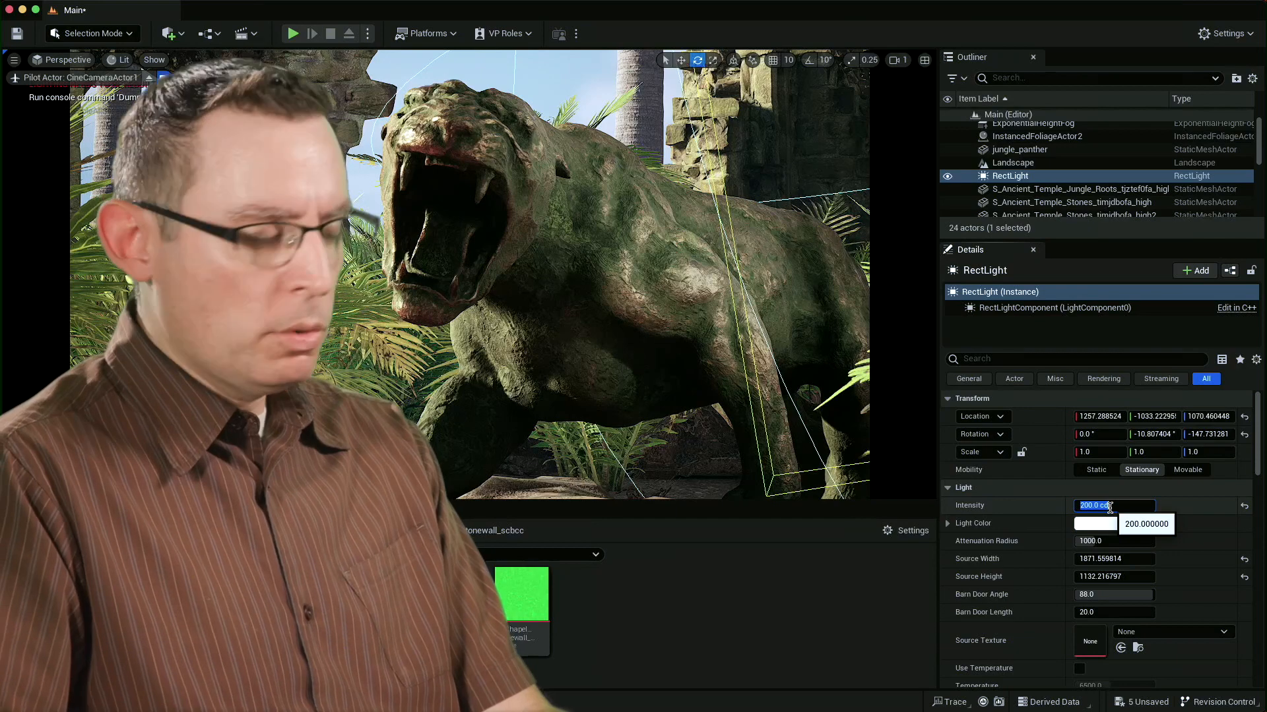
text(150)
key(Return)
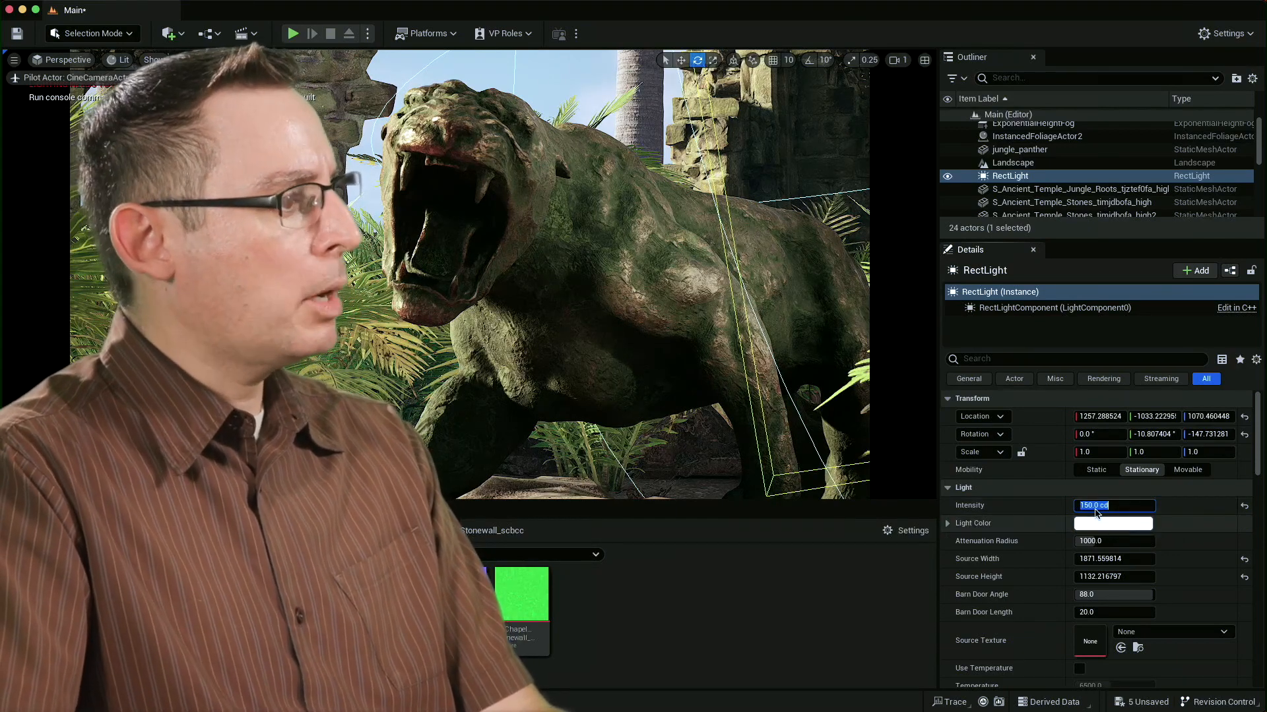
Test tints for the rect light's color and settle on a pale warm white, hex sRGB FFF6EAFF.
right_drag(647, 276, 717, 277)
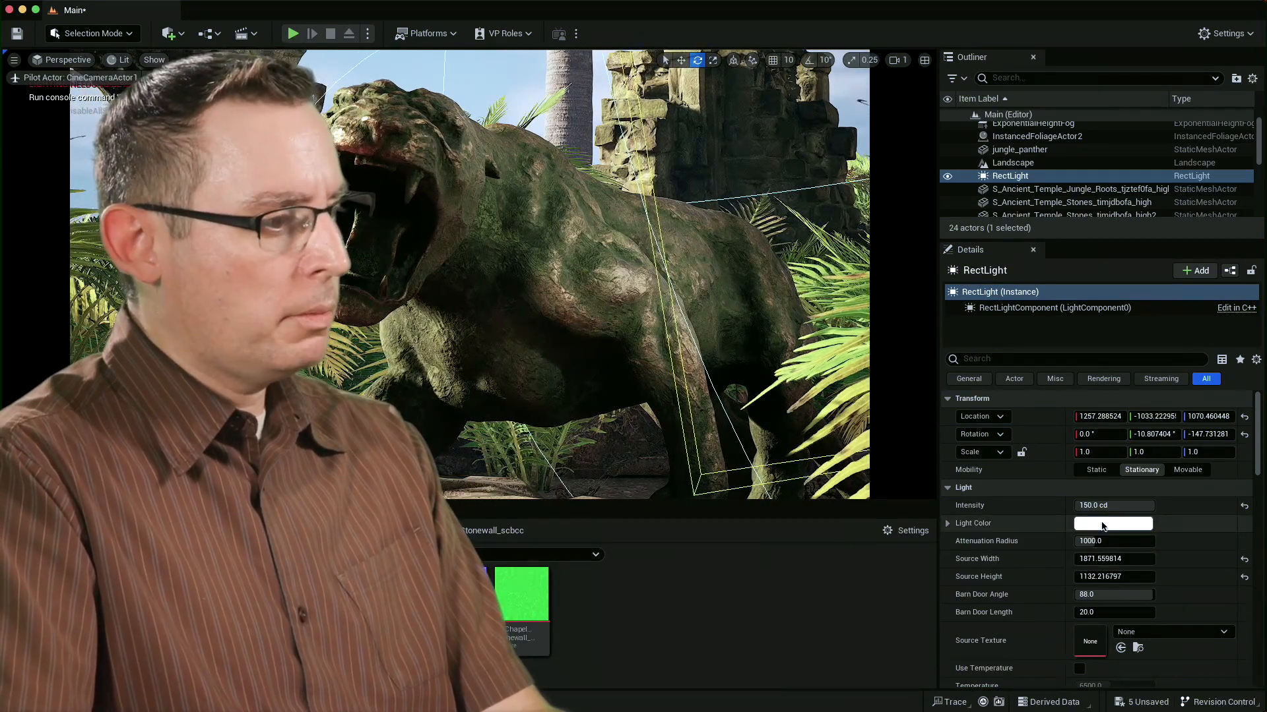
click(1103, 526)
mouse_move(895, 470)
mouse_down()
mouse_move(913, 502)
mouse_move(896, 473)
mouse_move(906, 490)
mouse_up()
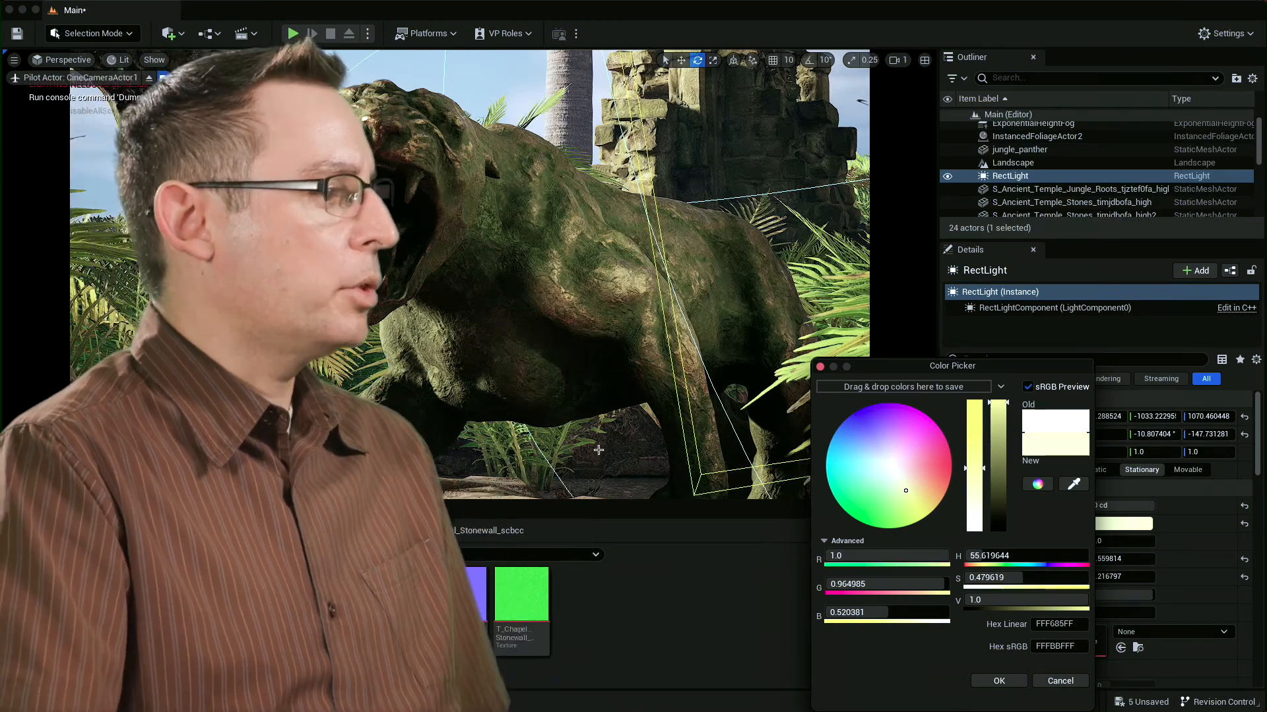
drag(895, 475, 939, 404)
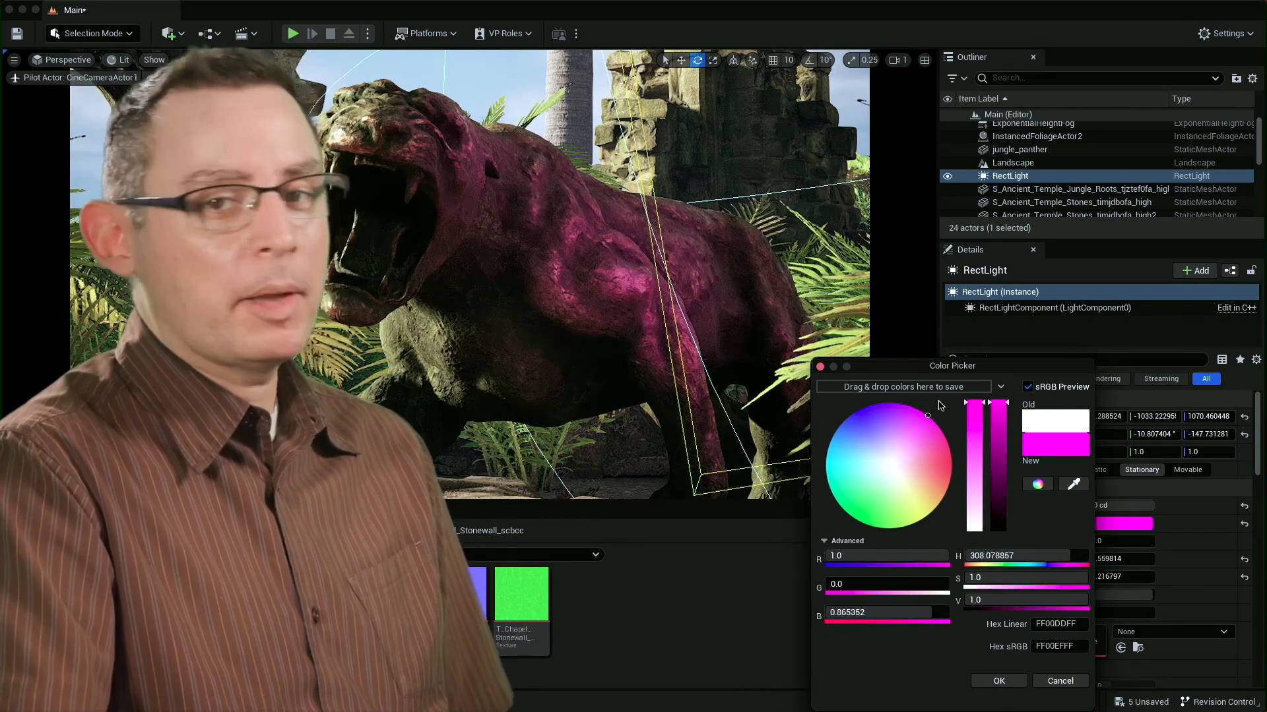
drag(897, 474, 905, 482)
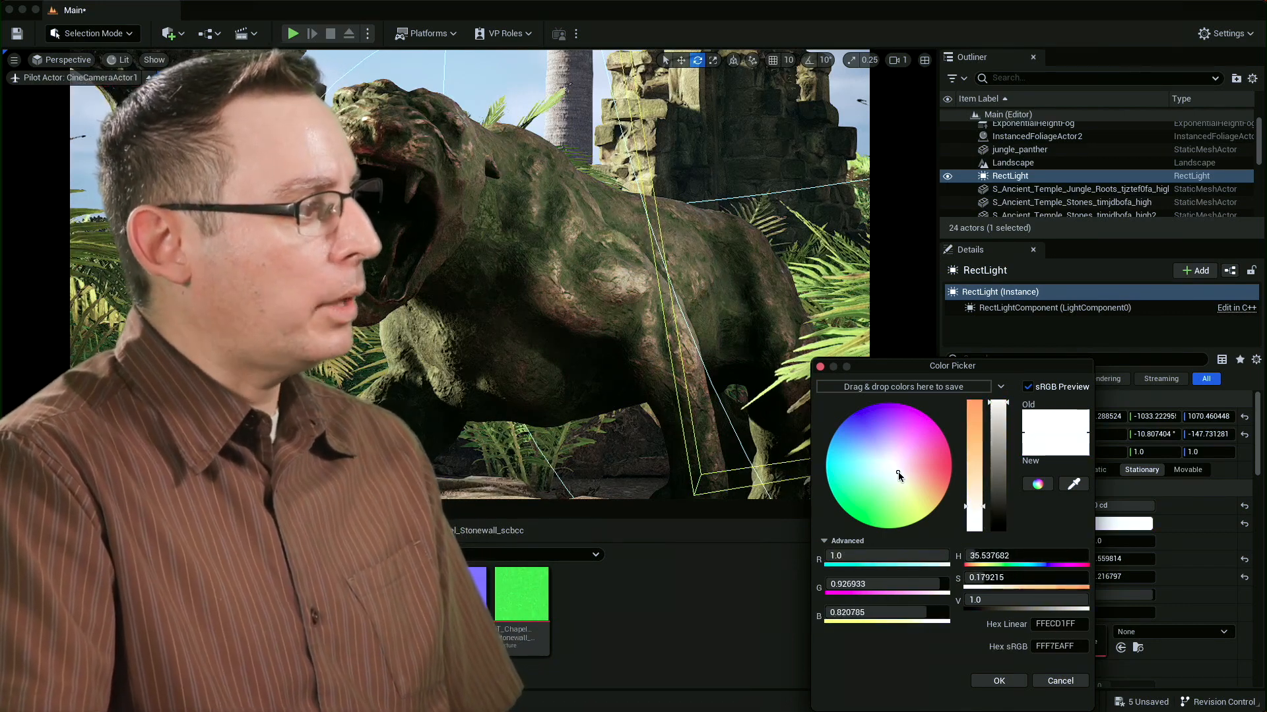
drag(898, 476, 898, 474)
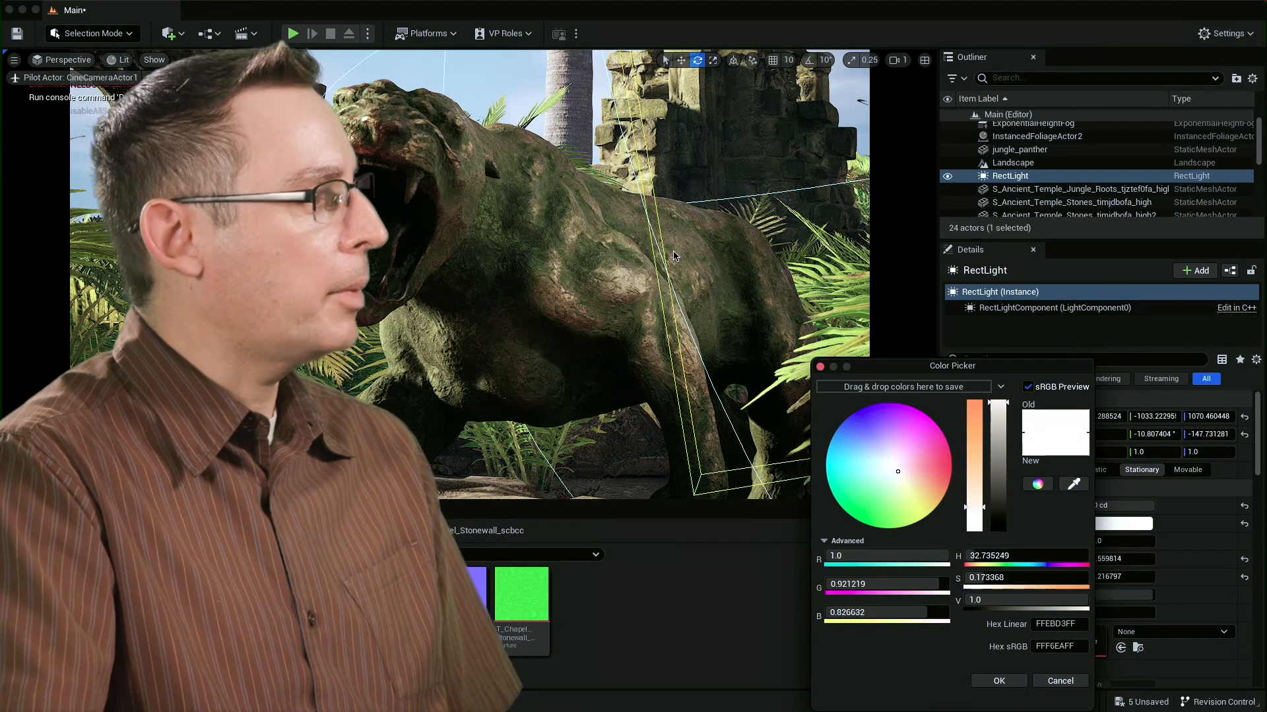
Deselect the light and reframe the piloted camera on the panther's open mouth at about X 823, Y 1724.
click(488, 98)
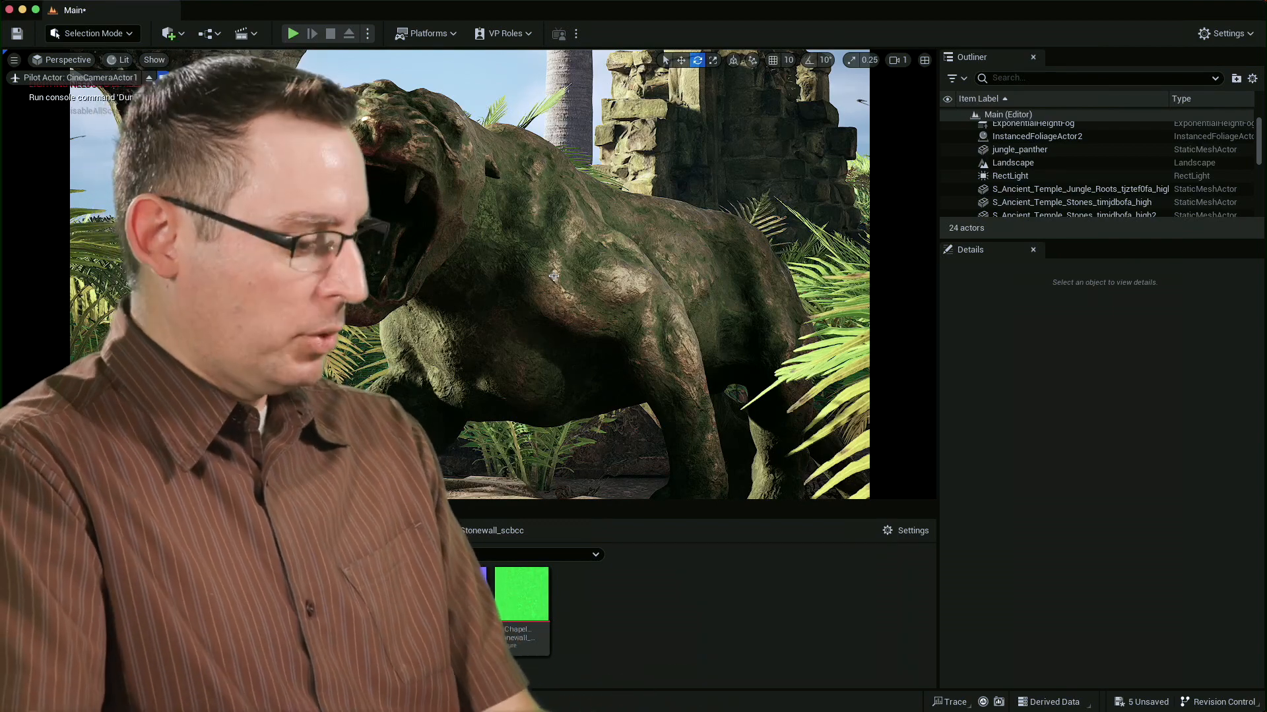
mouse_move(554, 307)
alt+mouse_down()
mouse_move(571, 294)
mouse_move(581, 354)
mouse_move(588, 327)
mouse_move(547, 294)
mouse_move(589, 310)
mouse_move(557, 295)
alt+mouse_up()
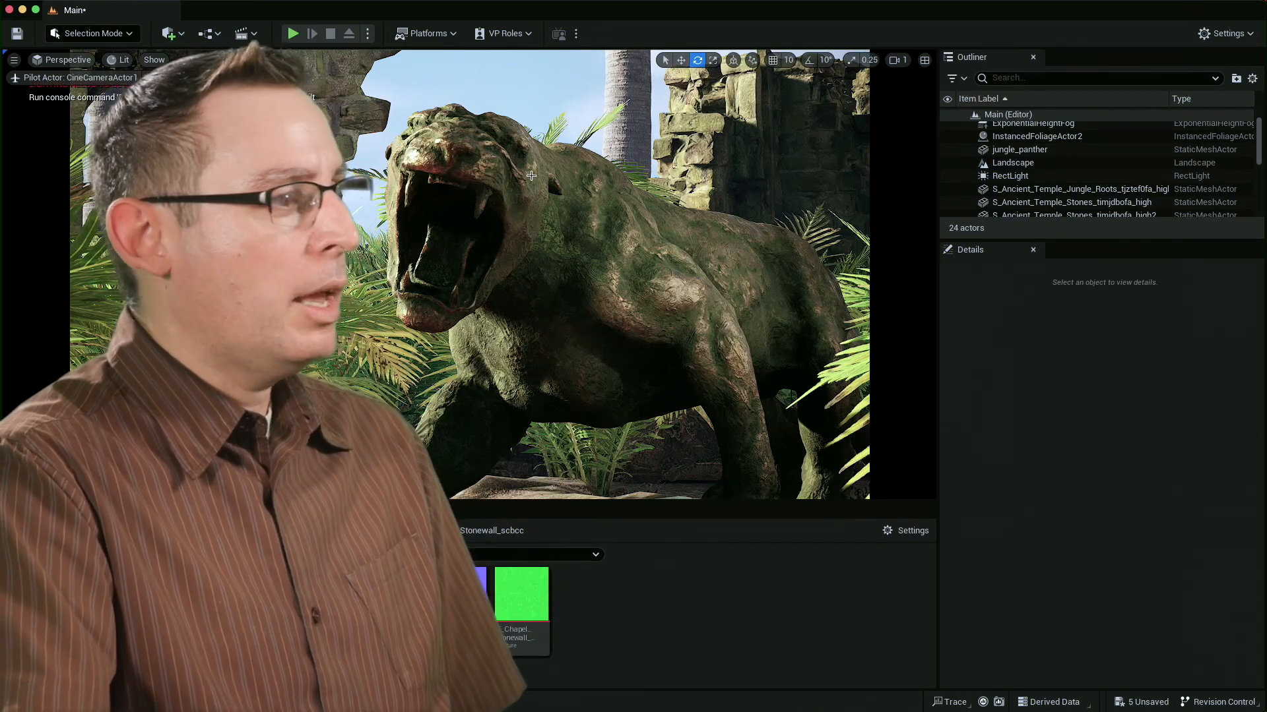
alt+drag(631, 249, 577, 251)
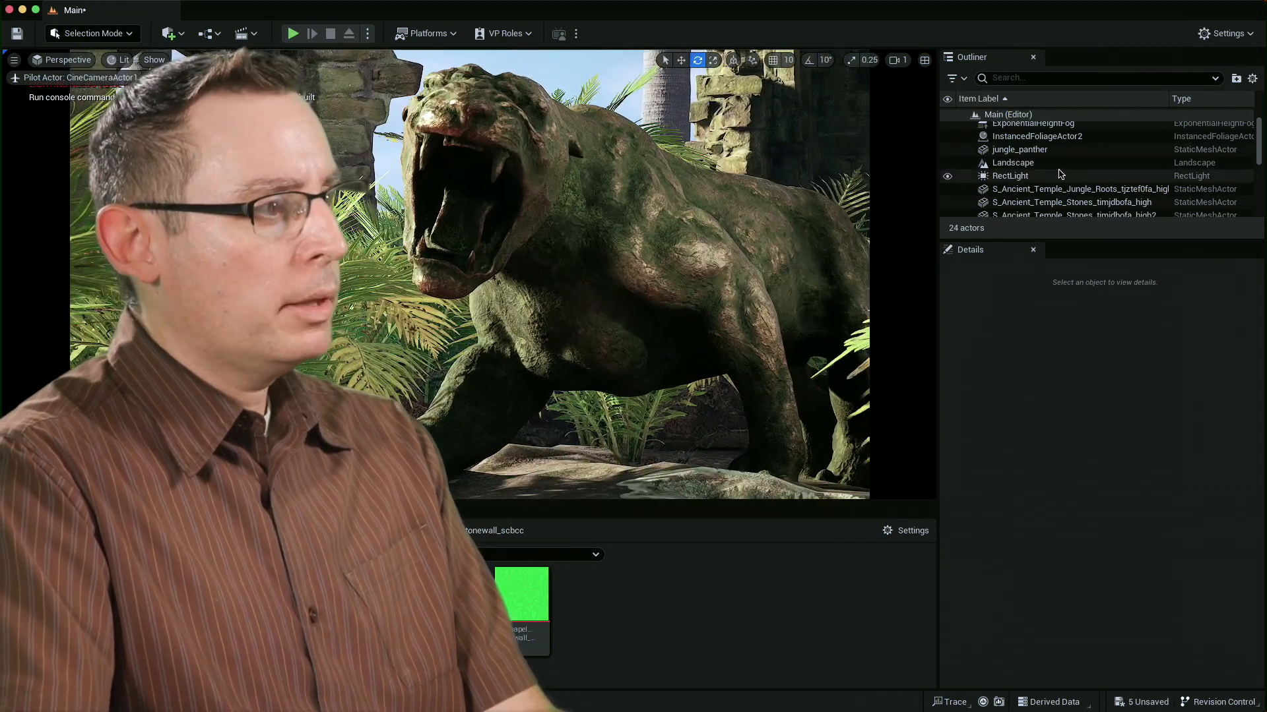
Select CineCameraActor1, expand its focus settings and sample the manual focus distance from the top of the panther's head.
scroll(1059, 174, up, 1)
click(1039, 128)
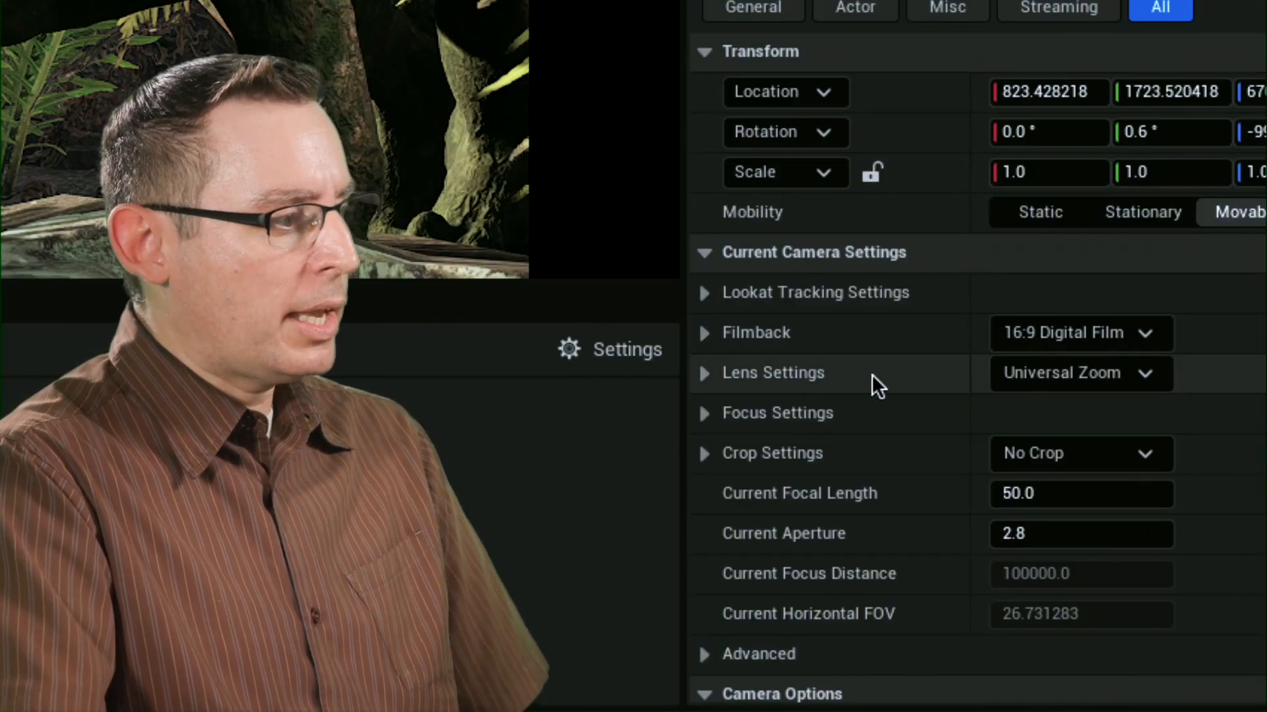
scroll(1012, 574, down, 5)
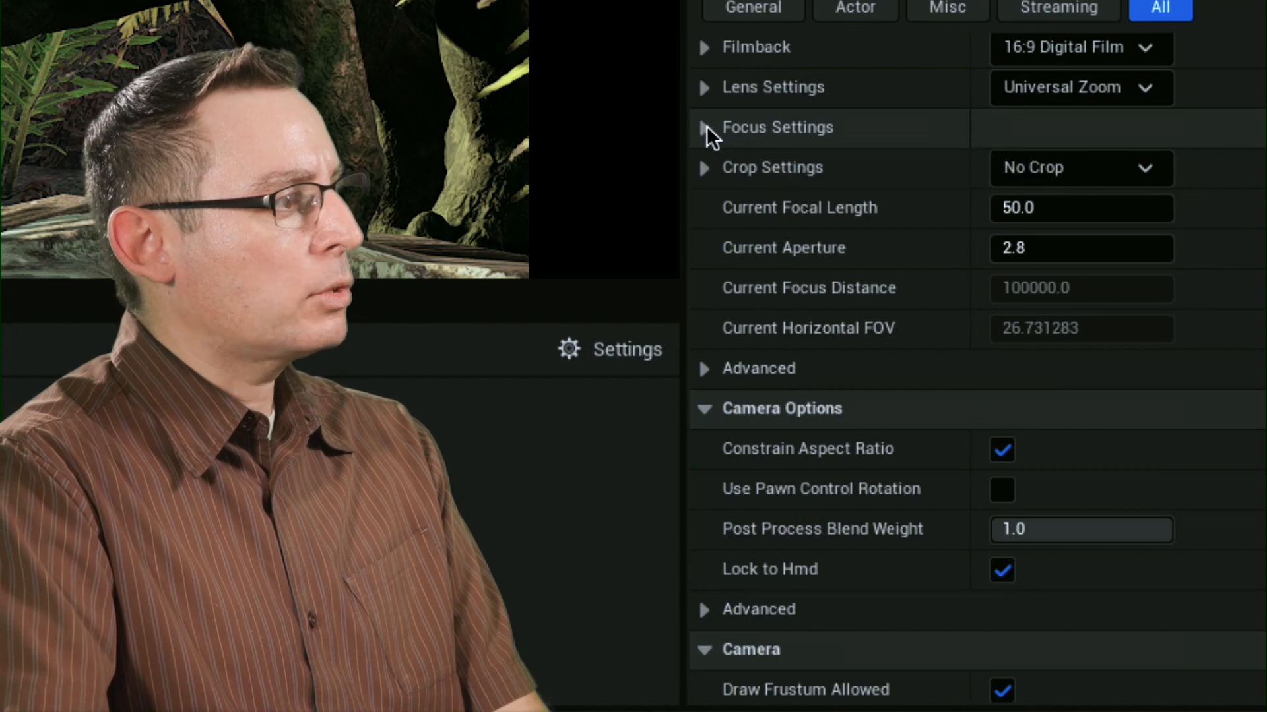
click(705, 127)
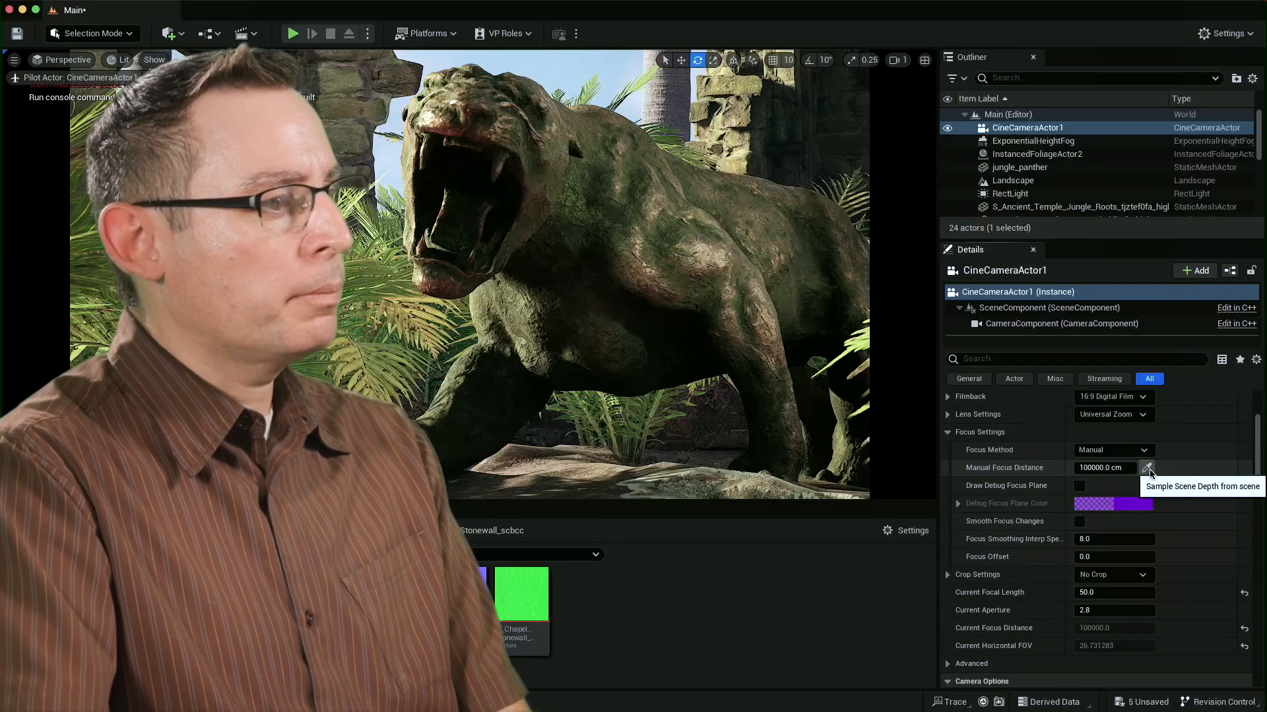
click(1147, 468)
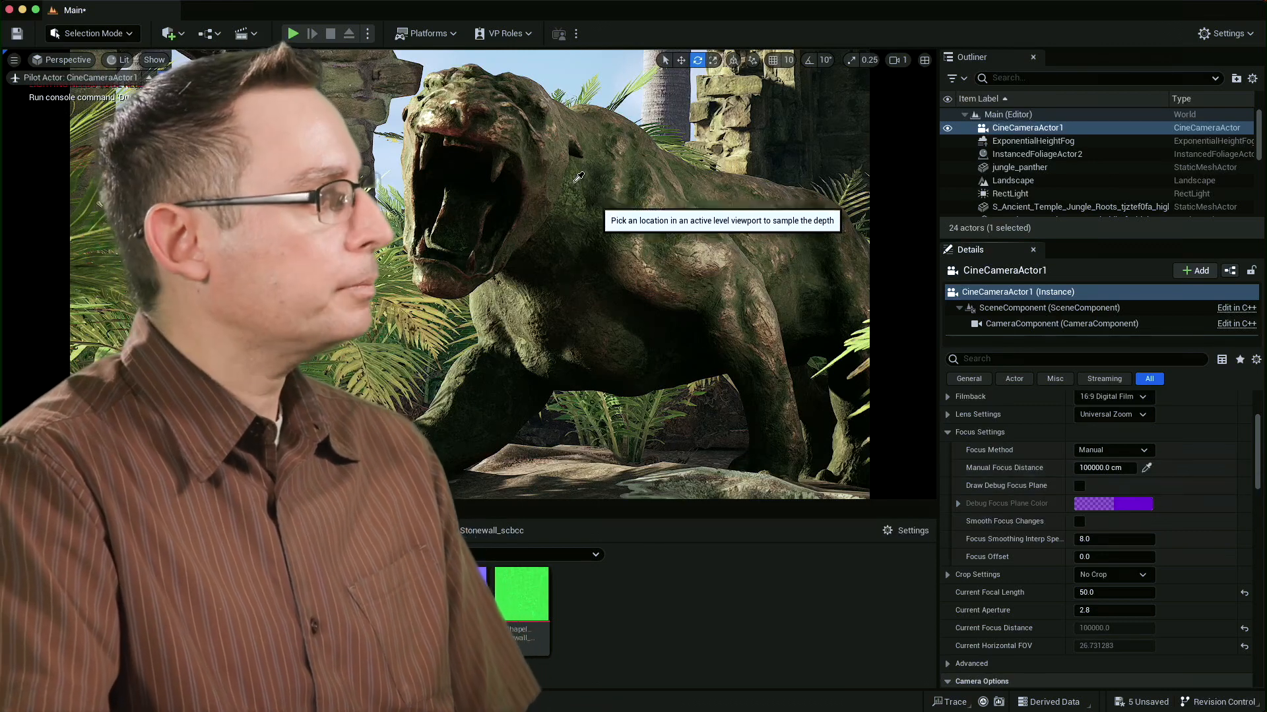
click(499, 113)
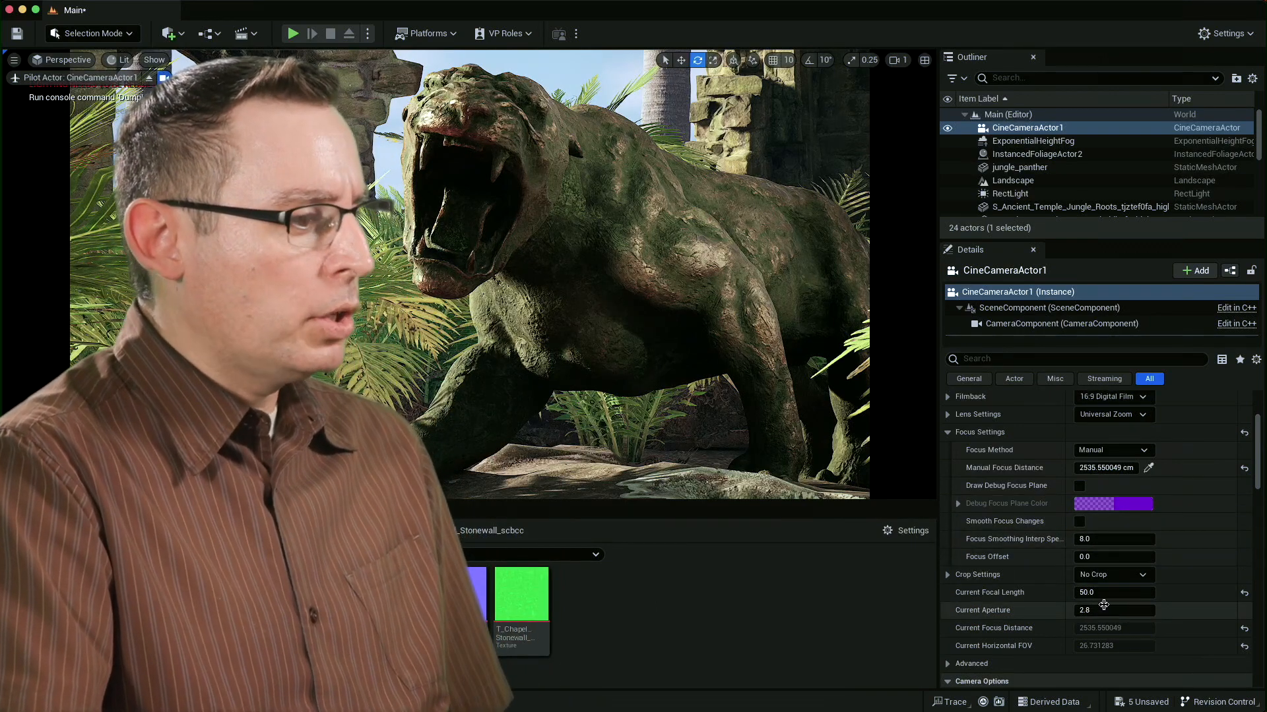
Set the camera's current aperture to 1.2 and turn on Draw Debug Focus Plane.
click(1103, 611)
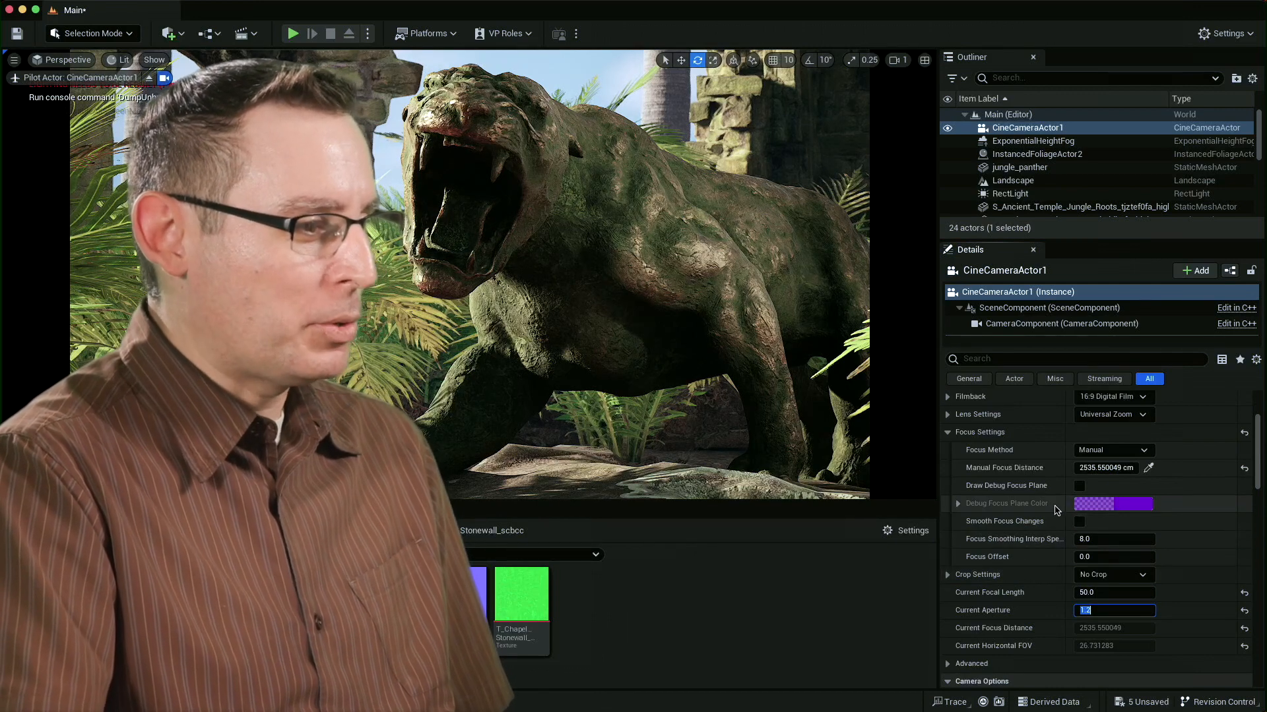
click(1080, 486)
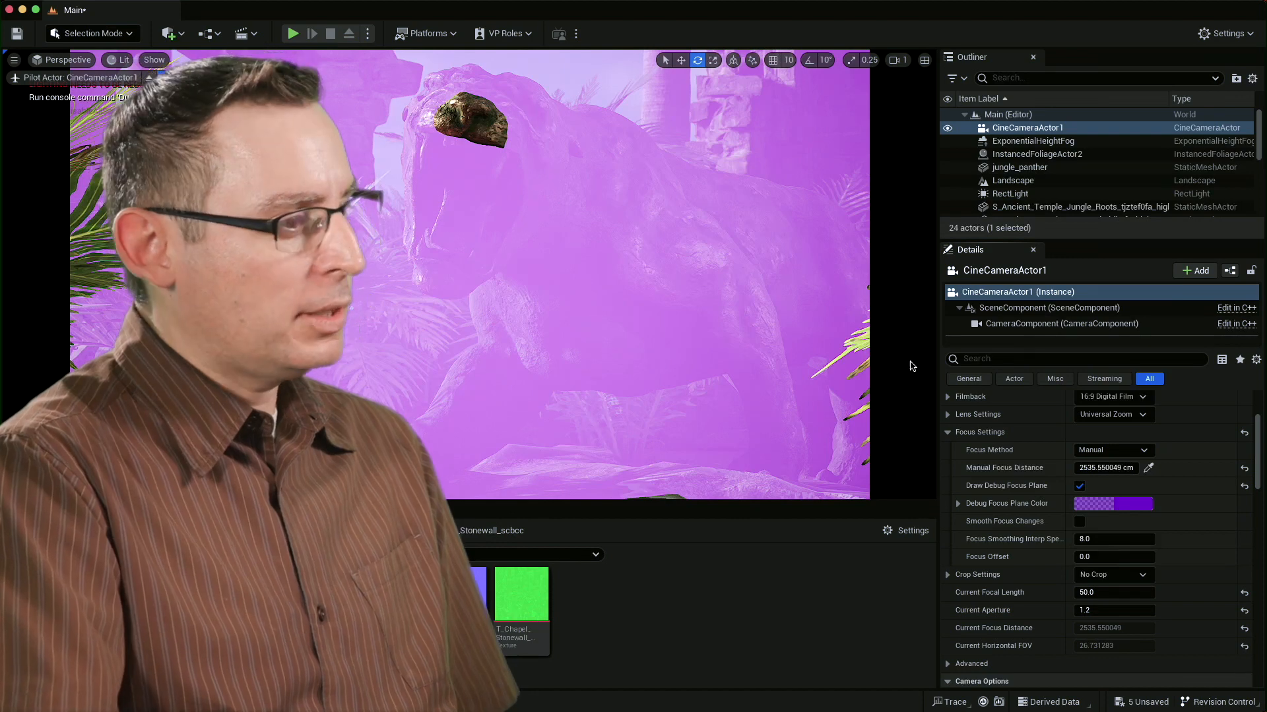
Resample the manual focus distance farther back on the panther's head, to about 2665 cm, and turn off the debug focus plane.
click(1149, 468)
click(540, 108)
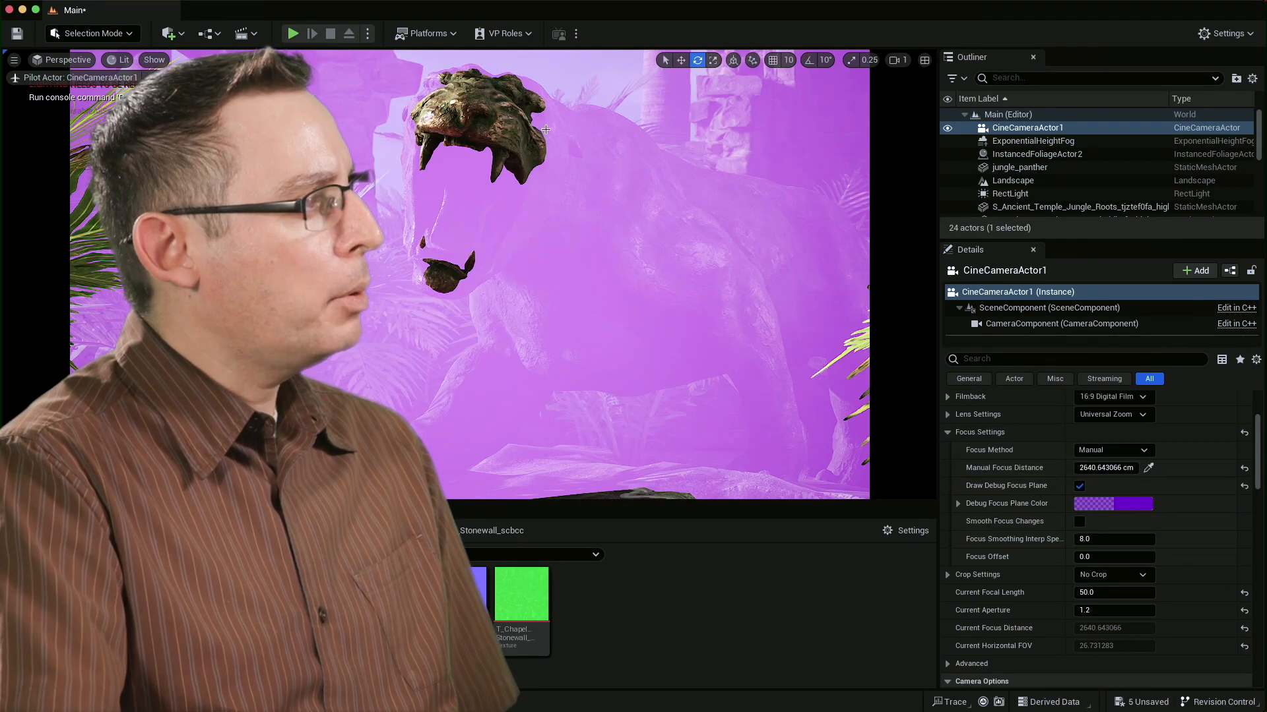
click(1149, 468)
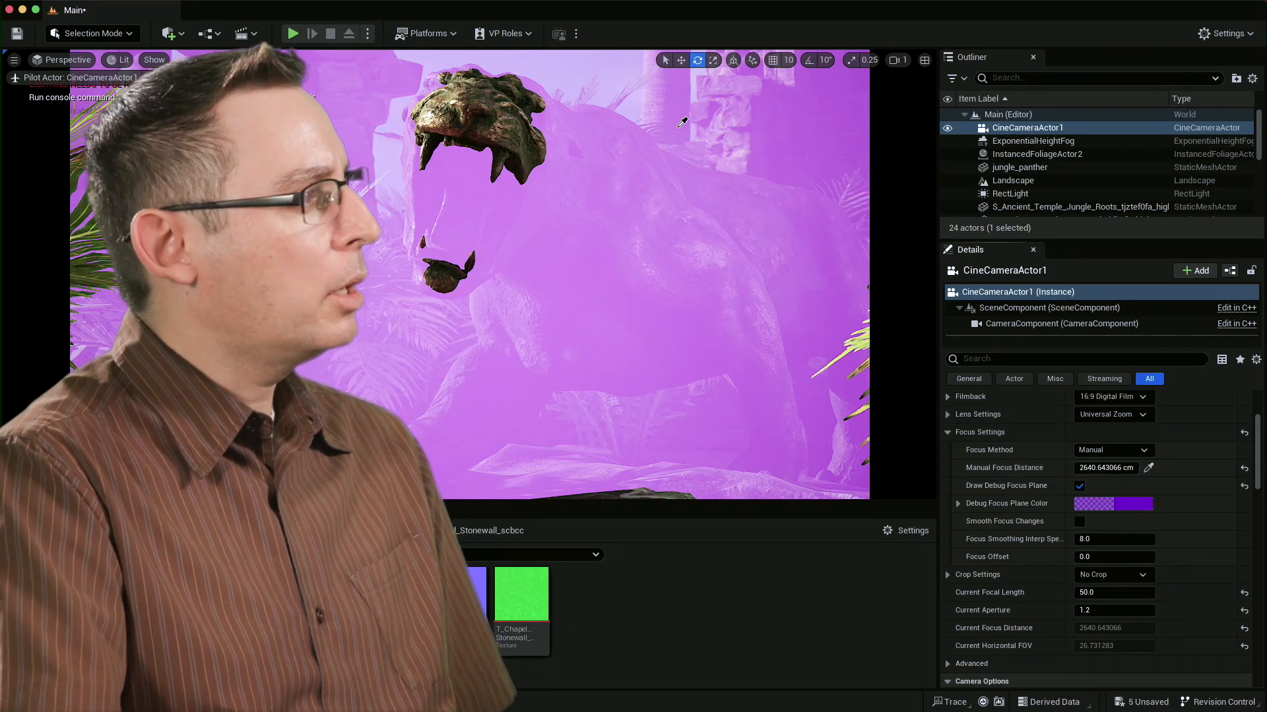
click(545, 120)
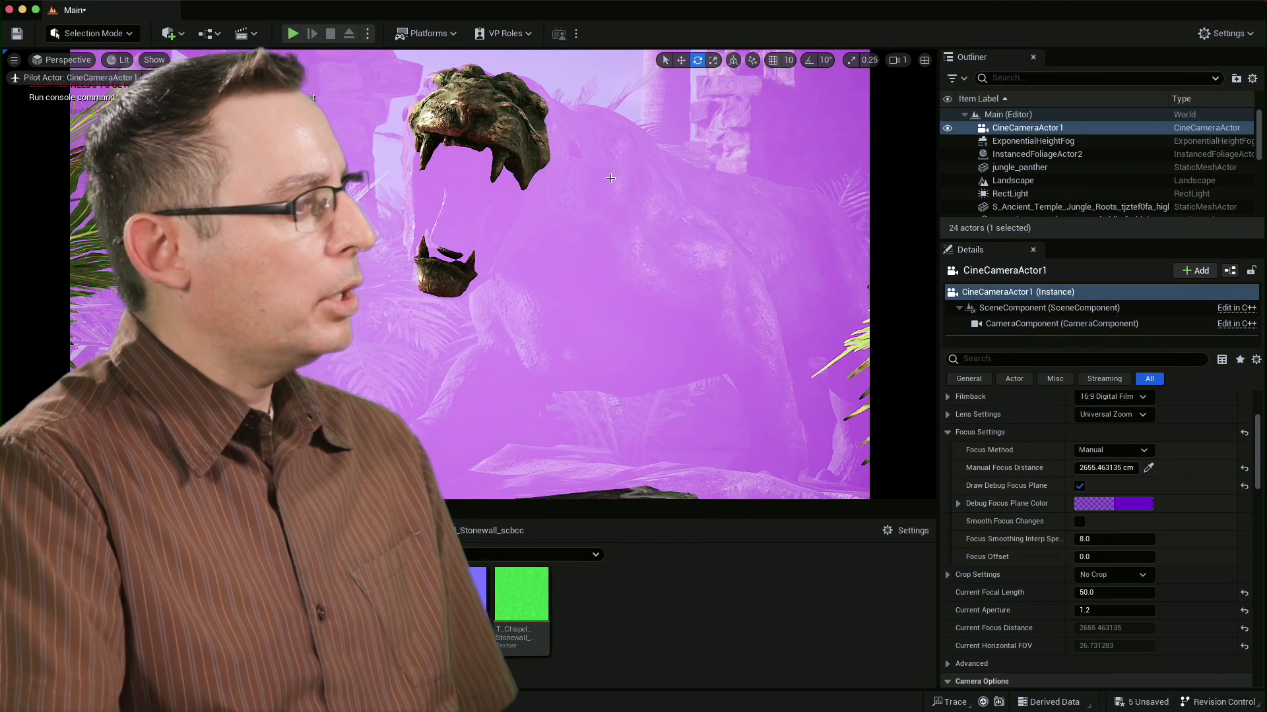
click(1149, 467)
click(551, 124)
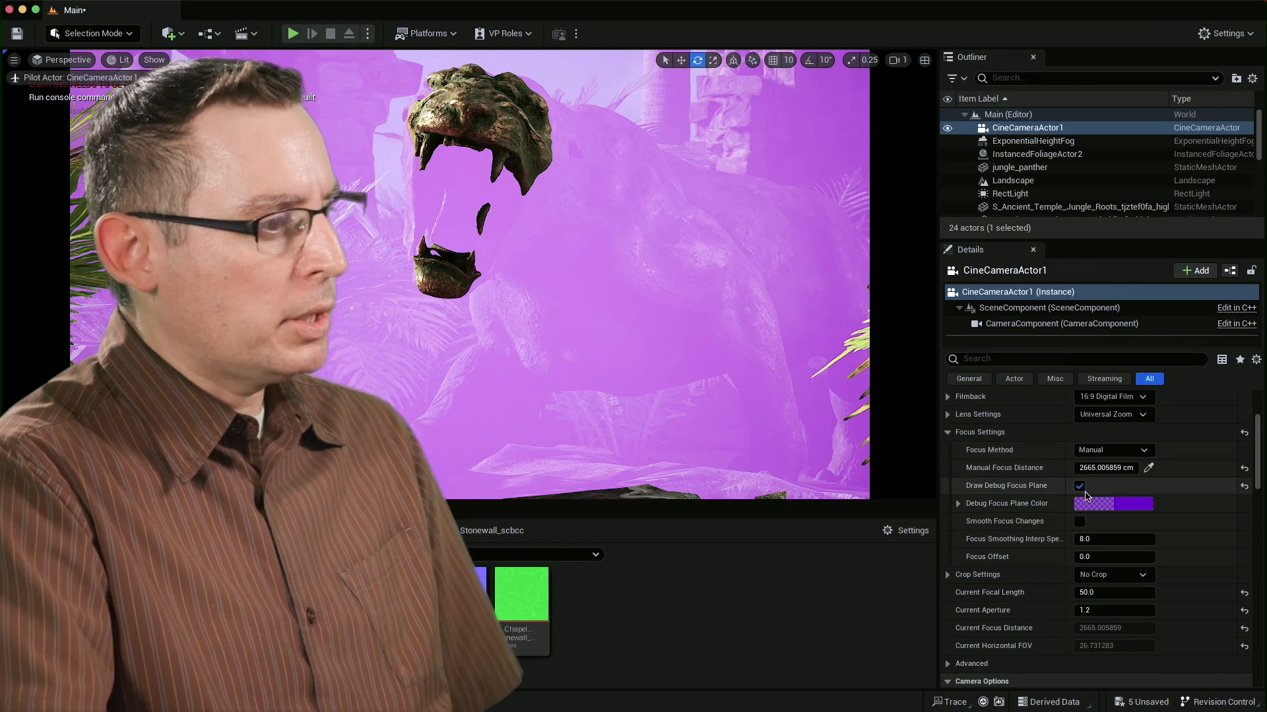
click(1080, 487)
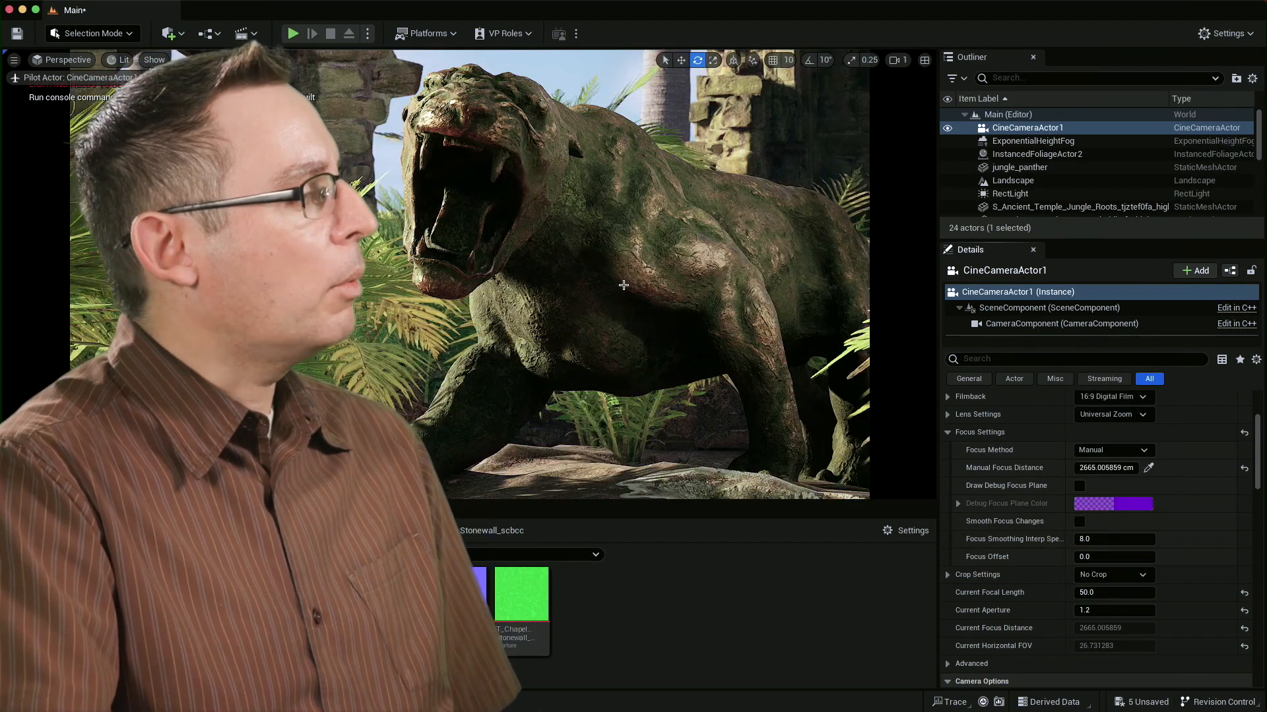